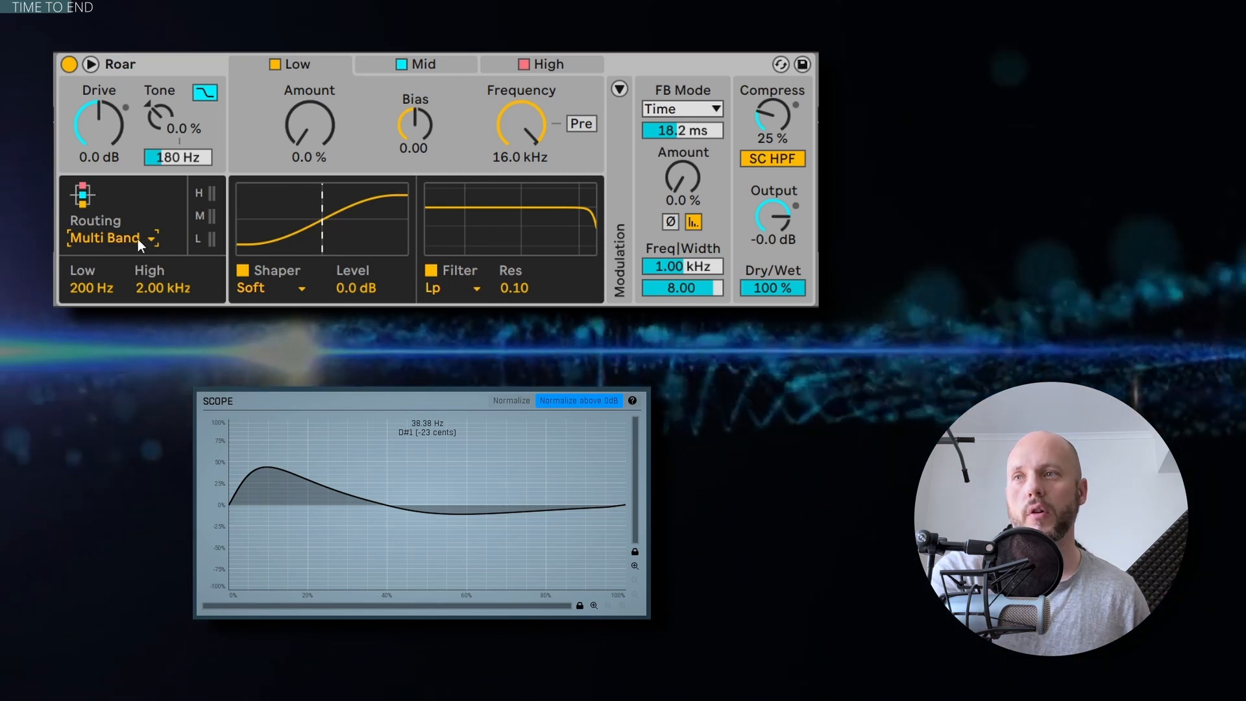
Try the Mid Side routing, and settle on Feedback as Roar's routing mode.
click(119, 197)
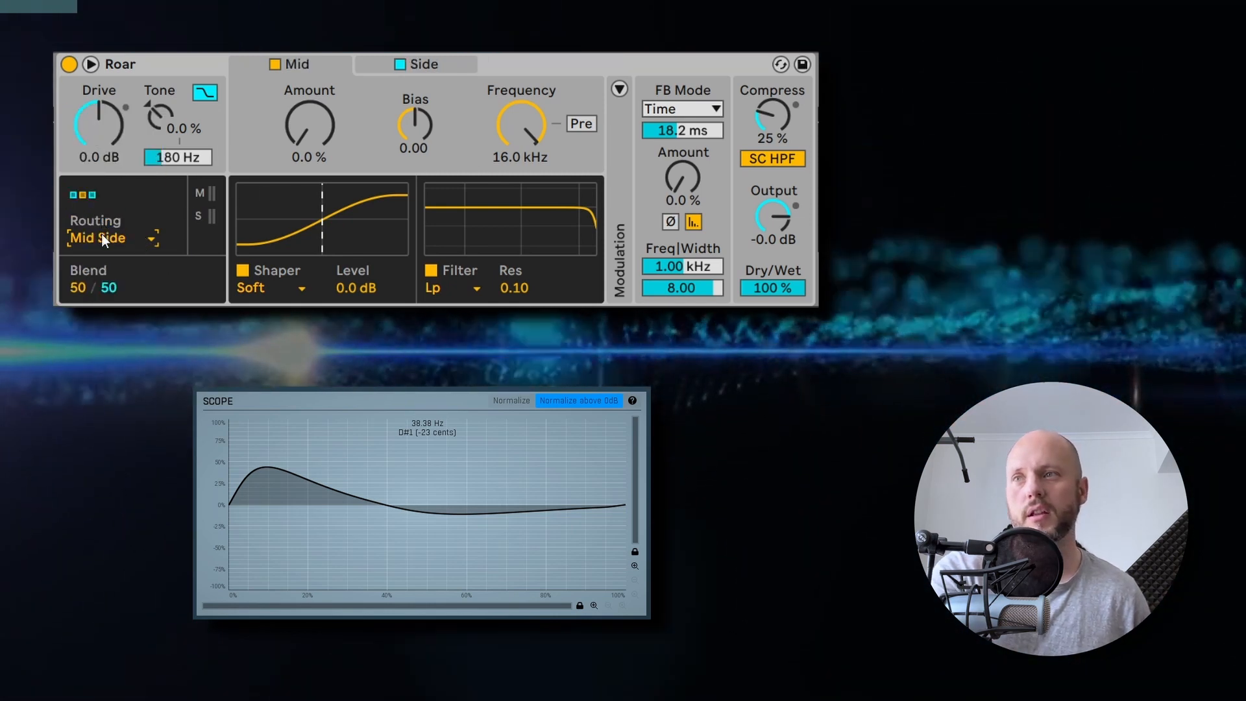
click(101, 236)
click(104, 218)
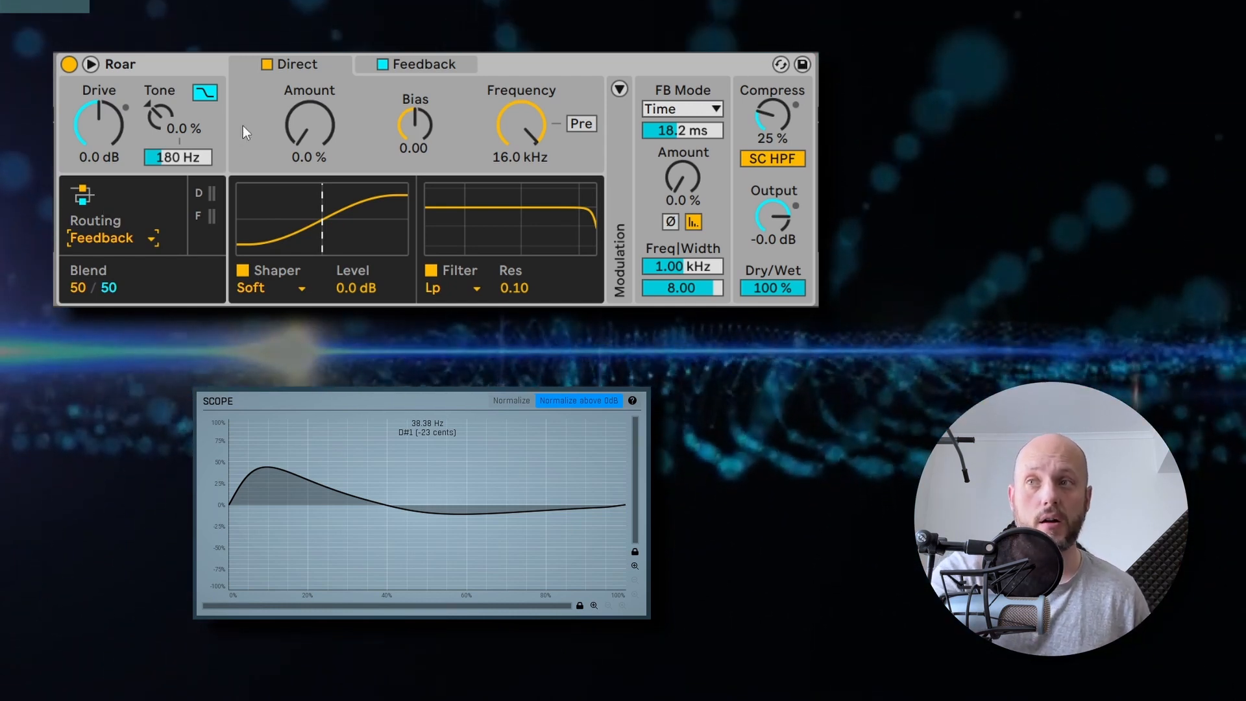
Set Drive to 6.9 dB and give the Direct stage a Polynomial shaper with its amount at 40 %.
drag(95, 121, 95, 97)
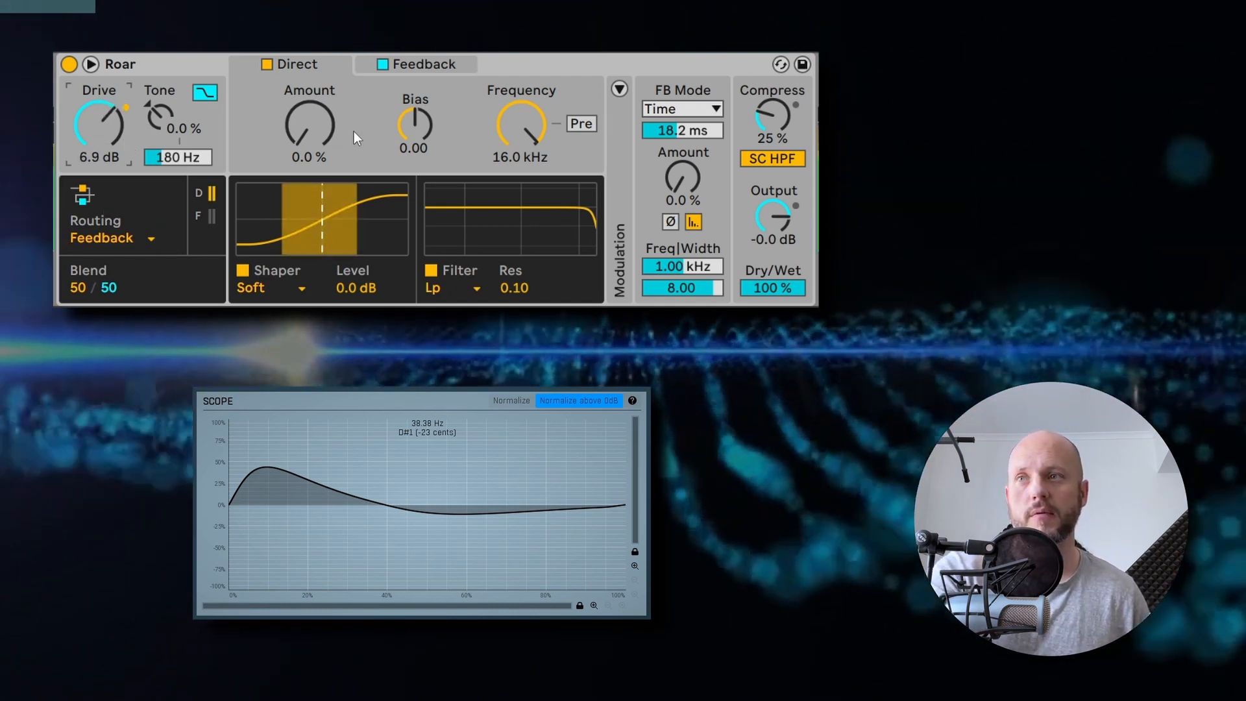
click(343, 142)
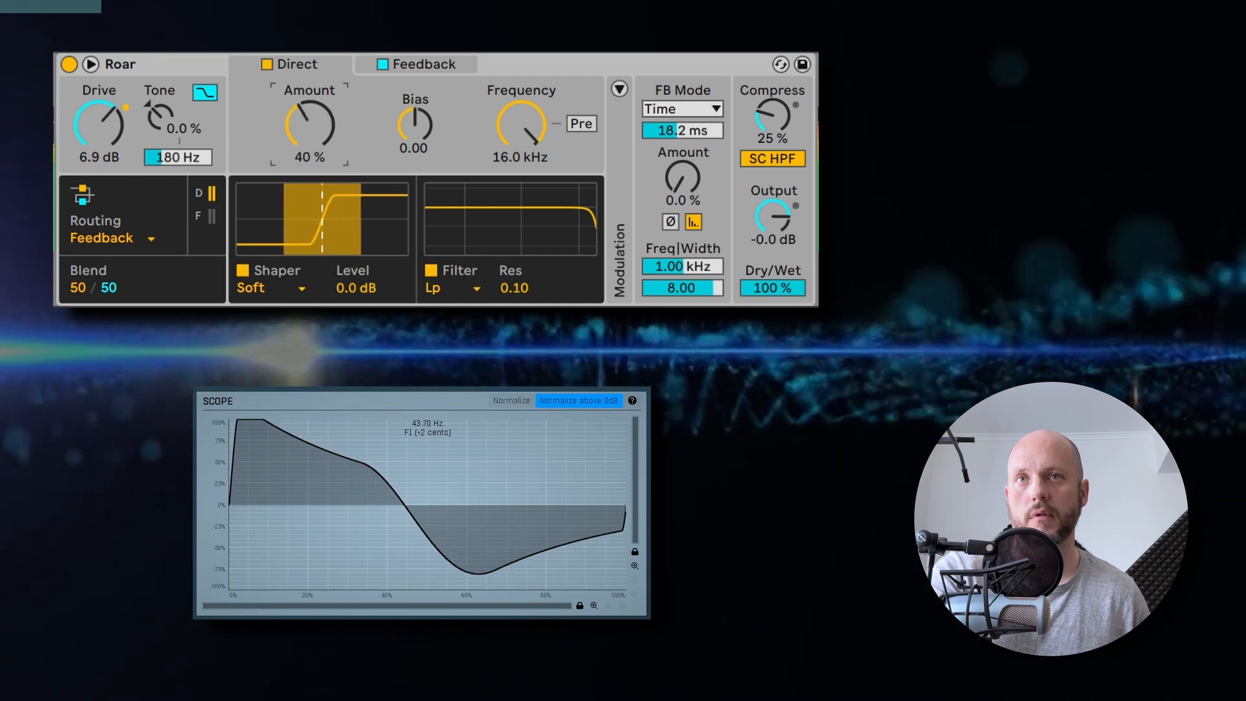
click(263, 289)
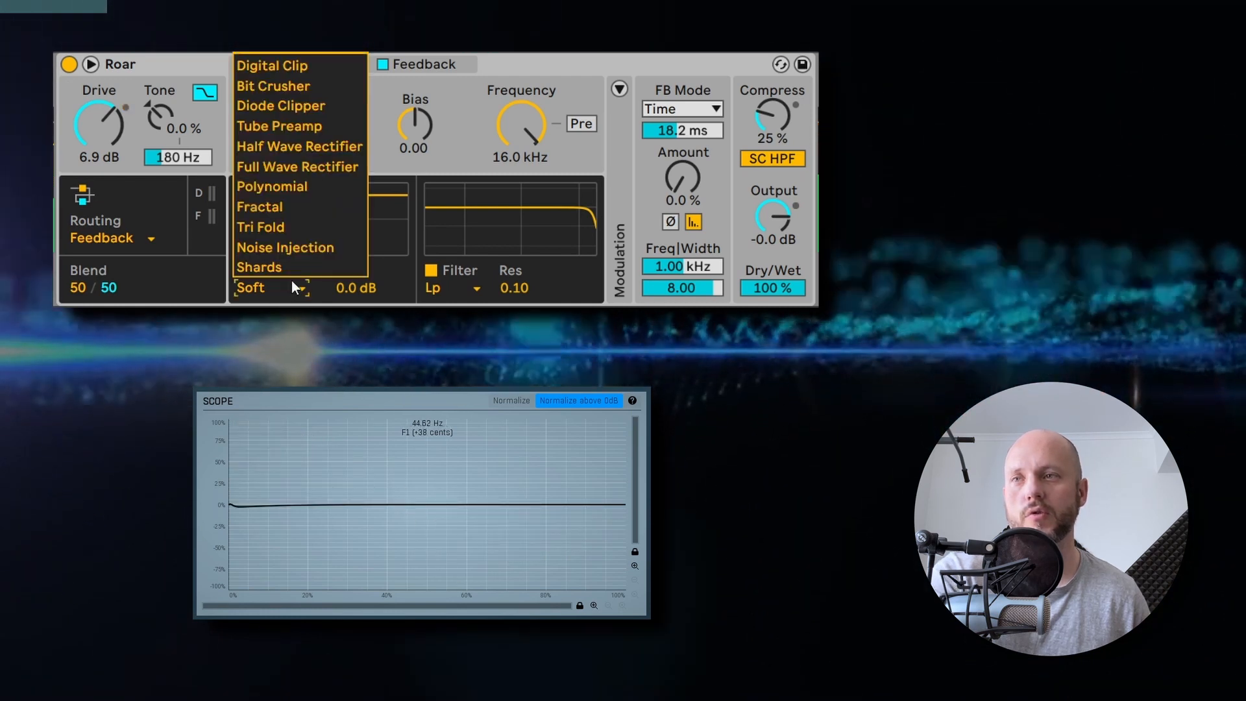
click(281, 186)
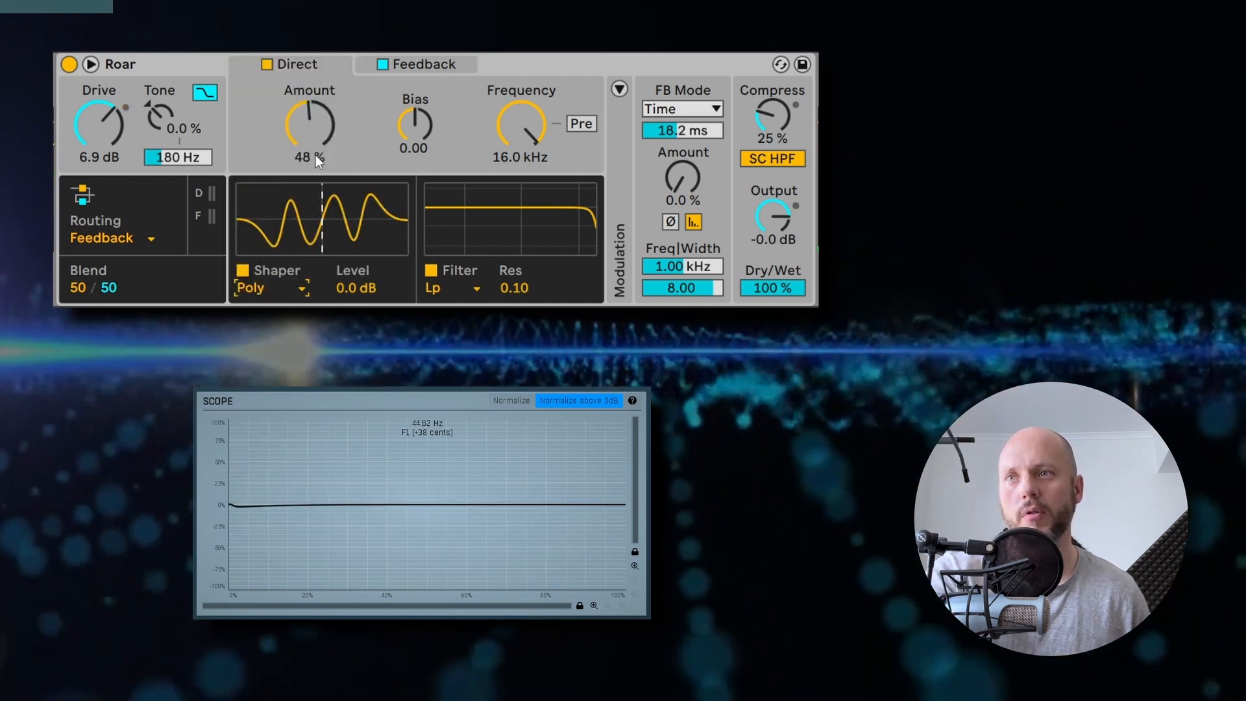
mouse_move(316, 129)
mouse_down()
mouse_move(315, 142)
mouse_move(315, 128)
mouse_up()
click(267, 290)
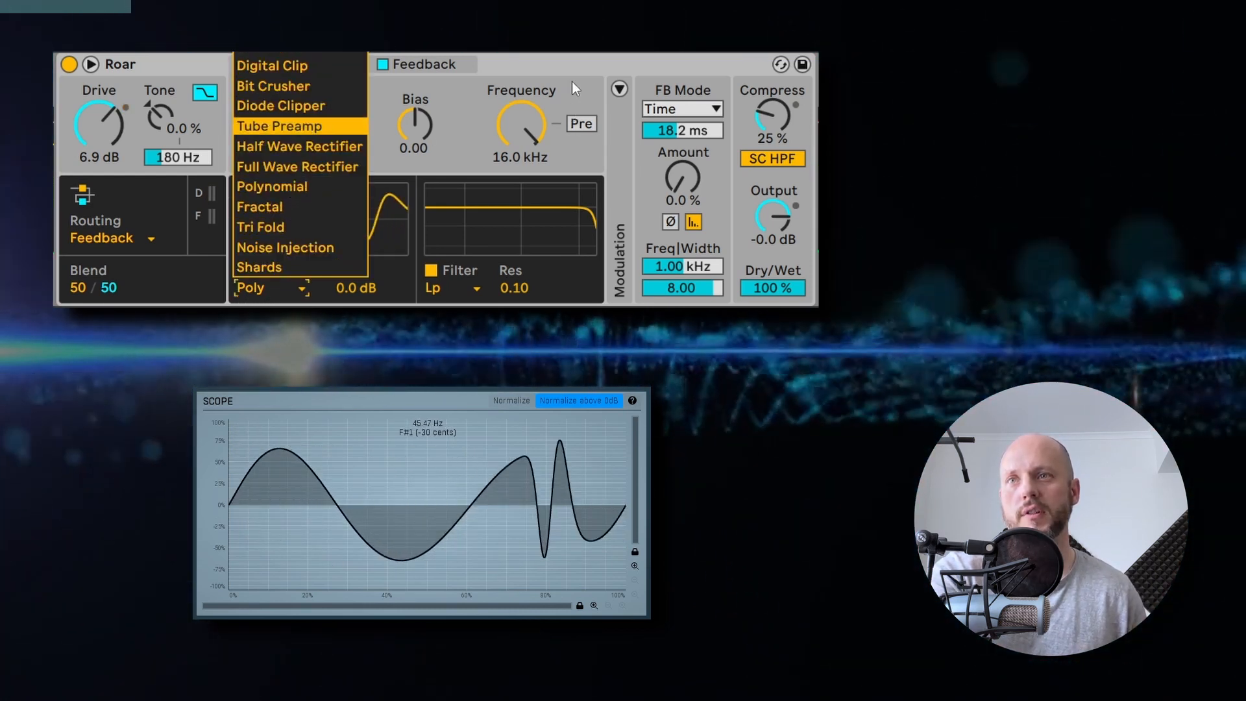
click(567, 75)
Raise the feedback amount to 100 % and set the feedback time to 23.5 ms.
drag(680, 176, 680, 164)
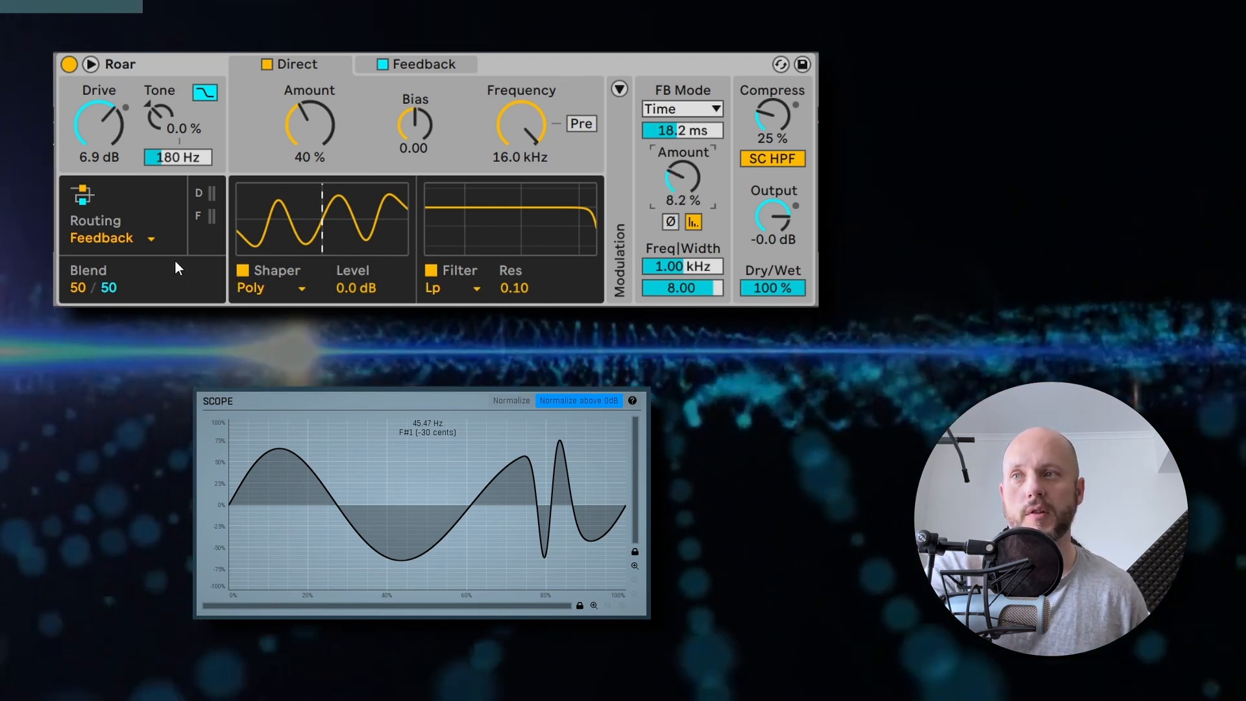
click(136, 236)
click(122, 217)
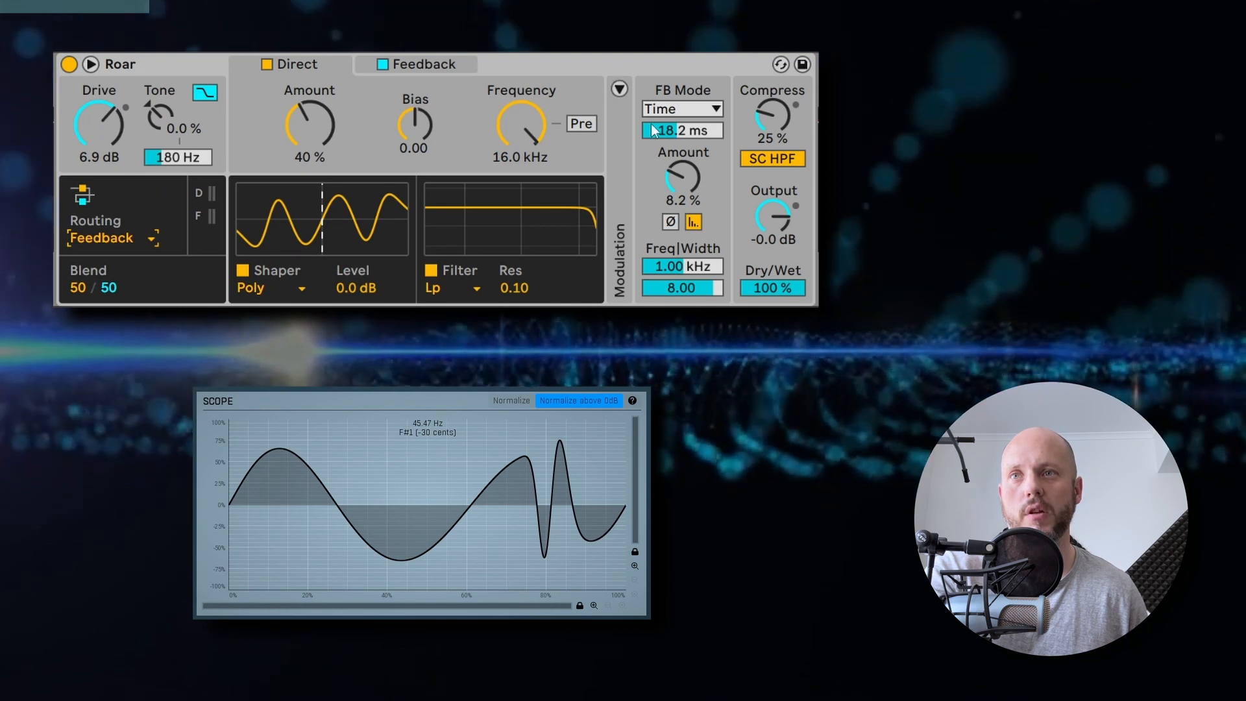
drag(680, 177, 679, 76)
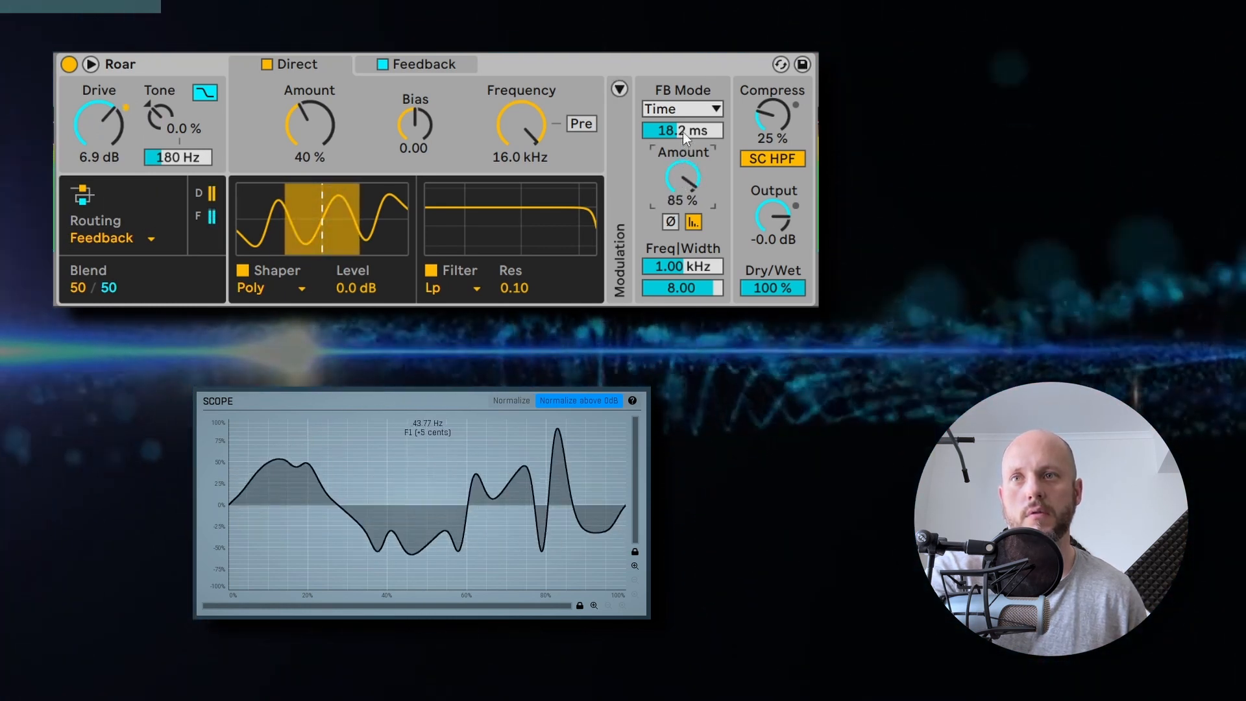
drag(683, 130, 682, 120)
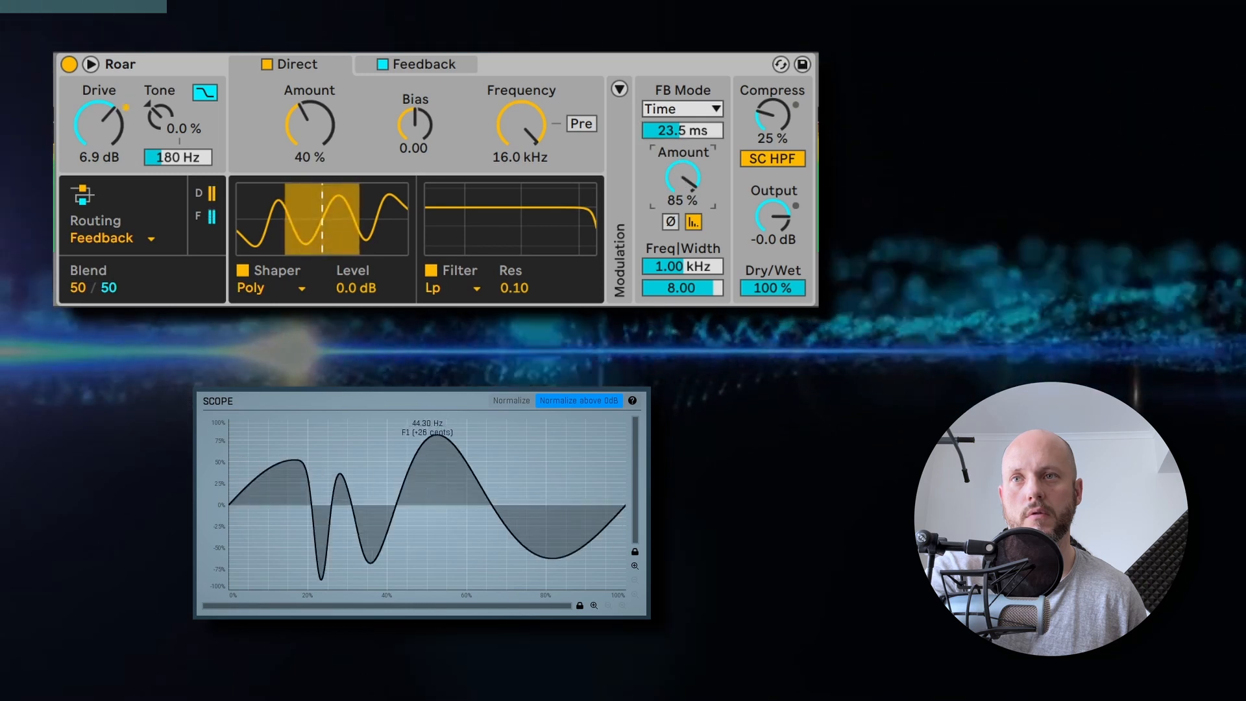
drag(681, 163, 681, 151)
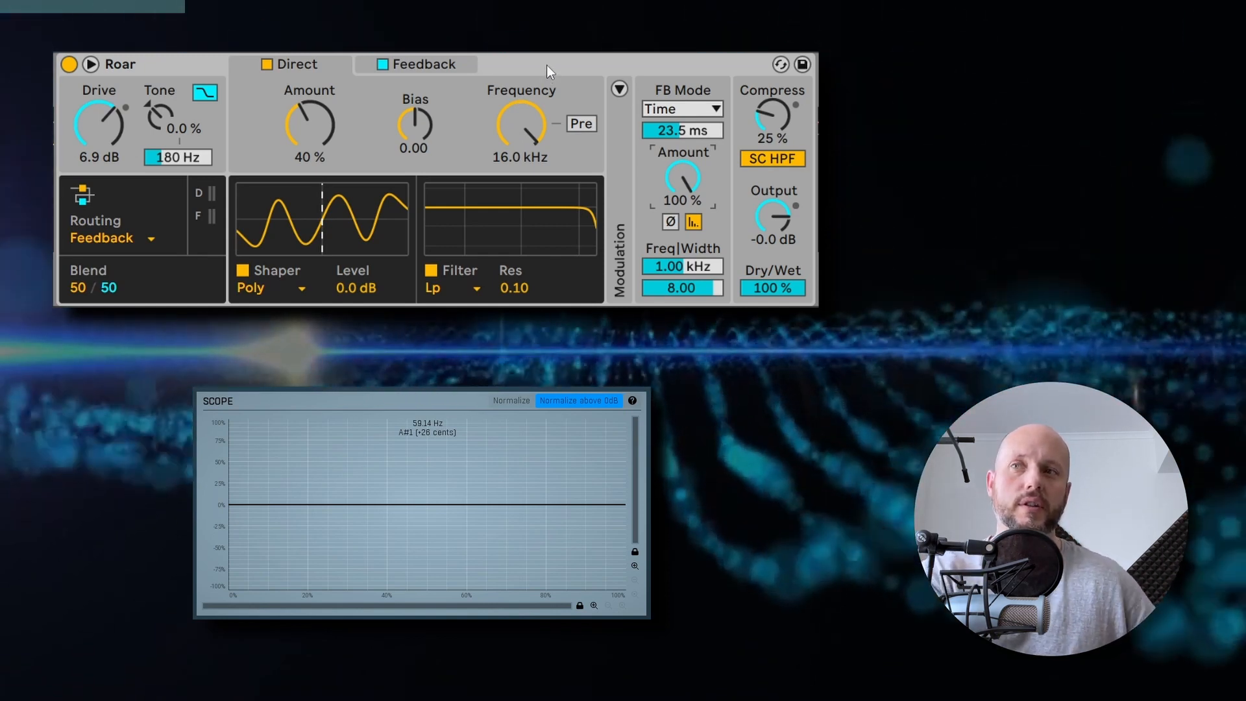
Give the Feedback stage a Bit Crusher shaper with its amount at 44 %.
click(445, 68)
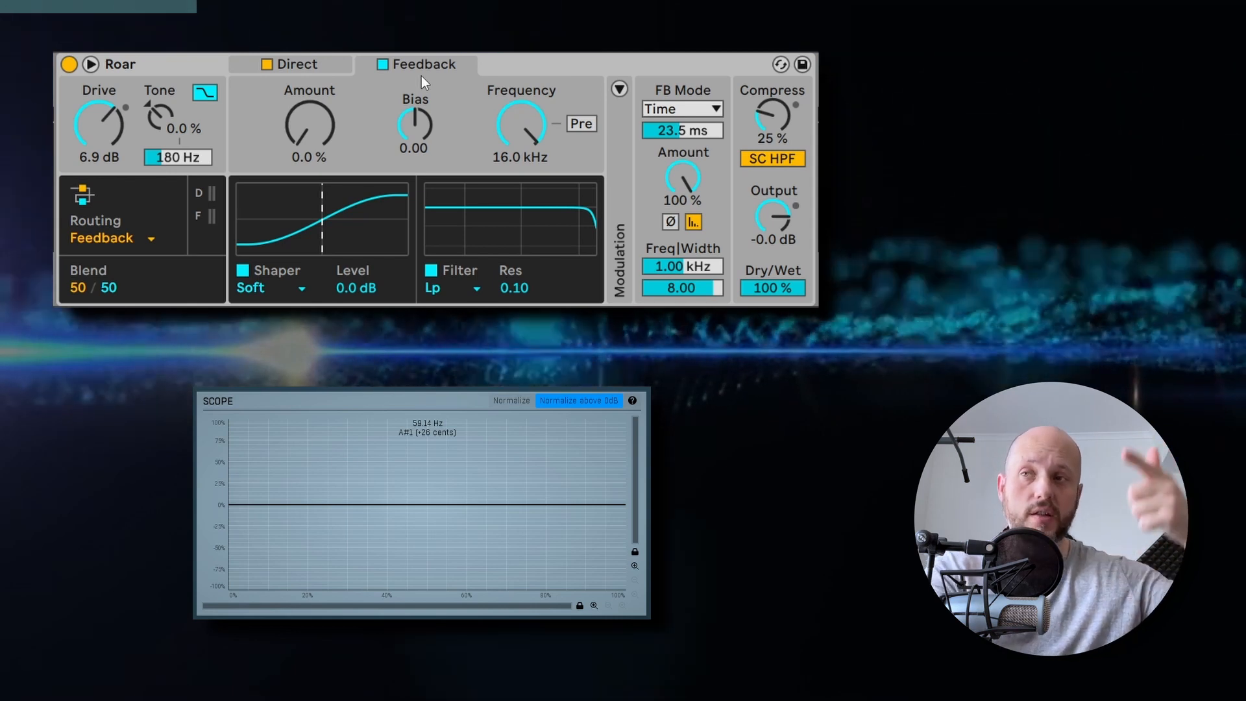
click(313, 64)
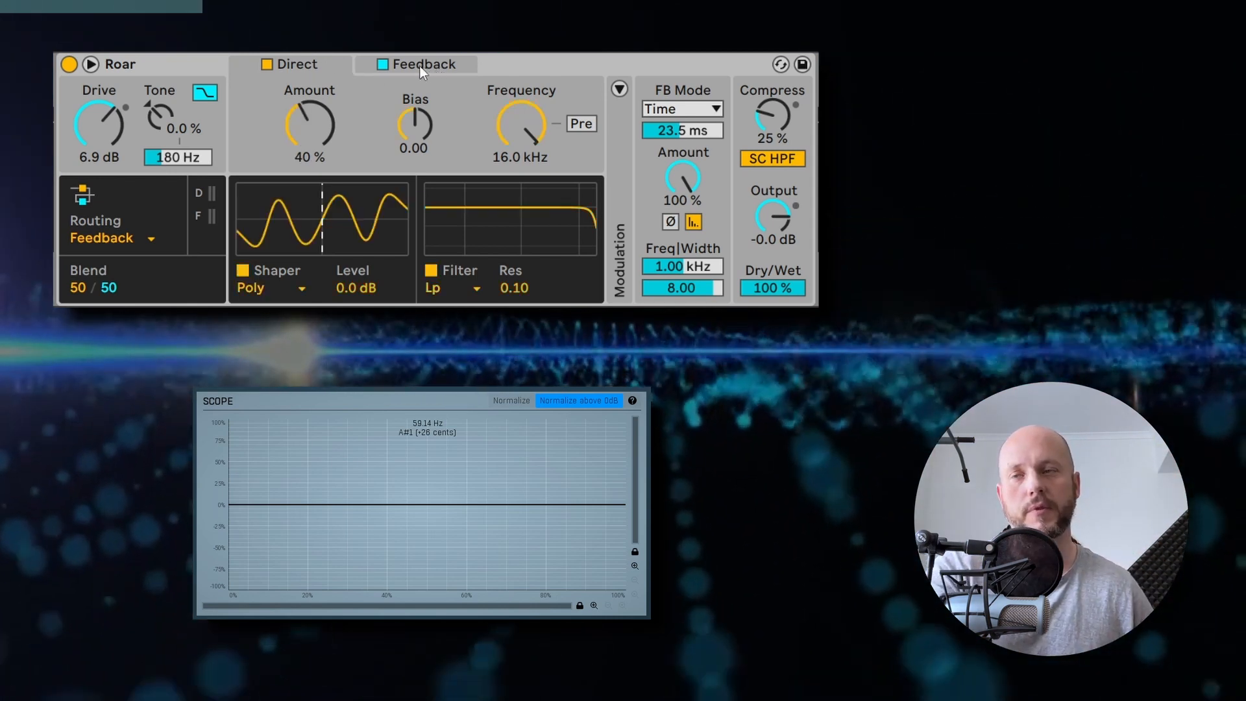
click(419, 65)
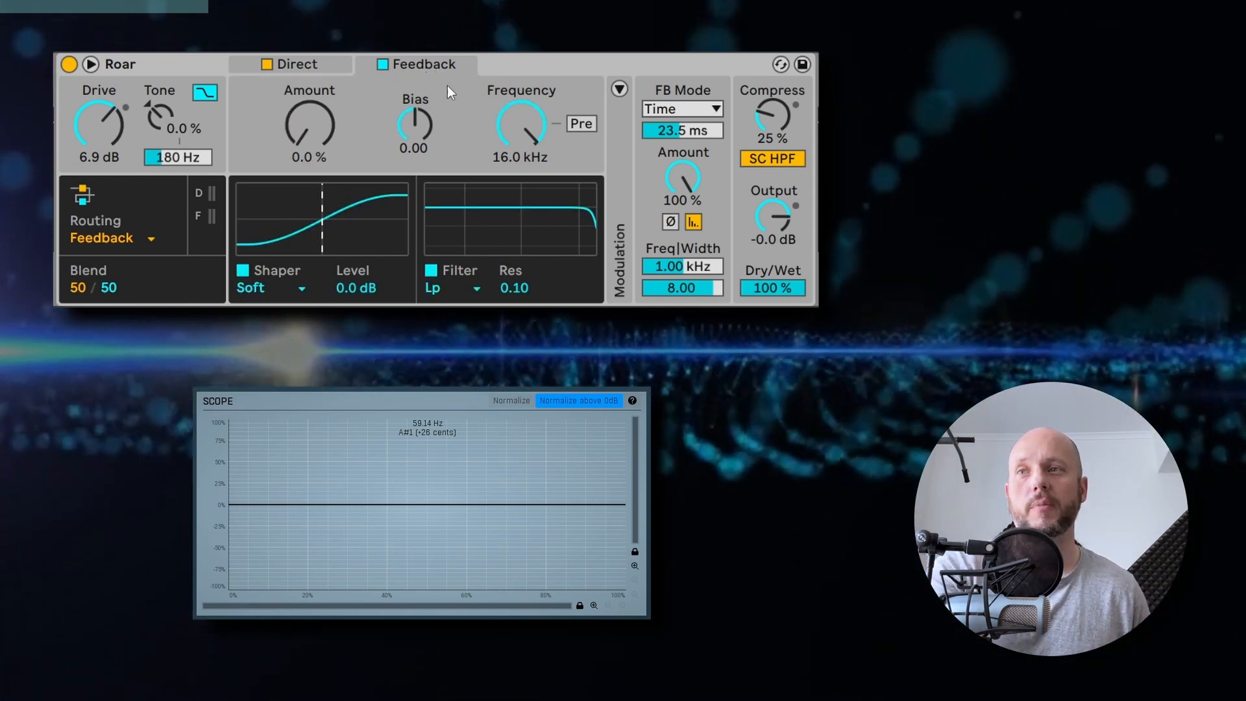
drag(323, 115, 295, 201)
click(260, 288)
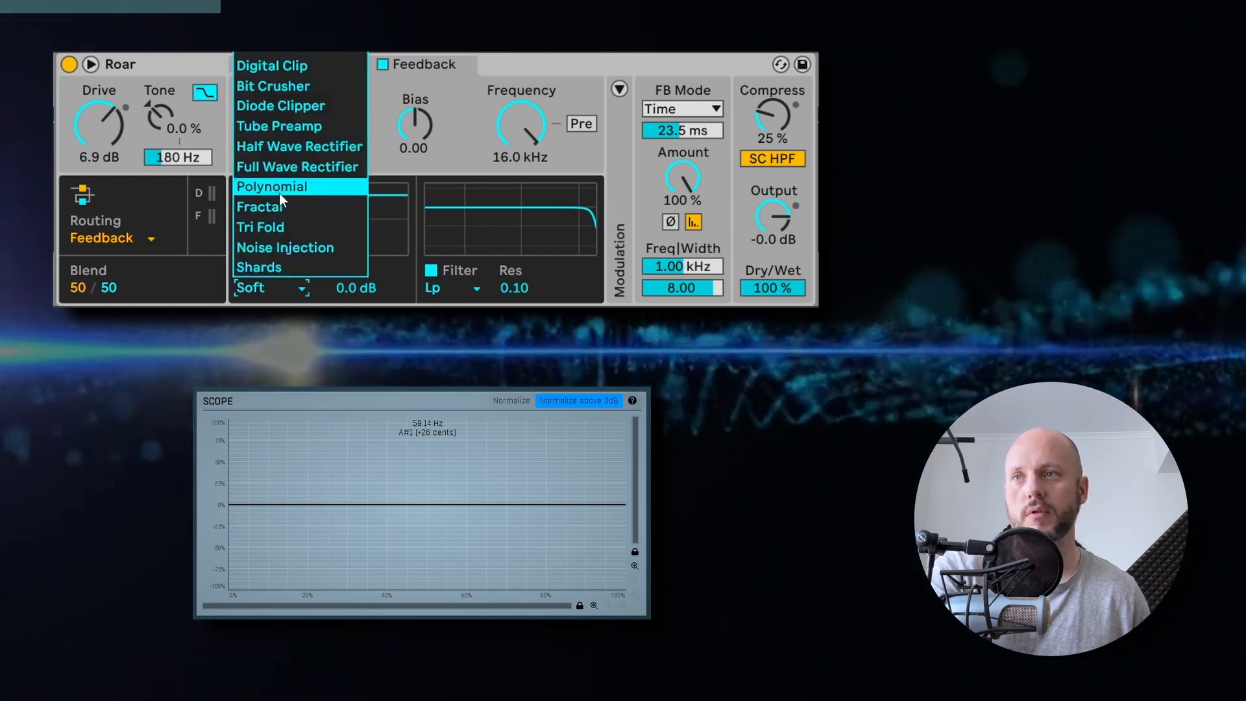
click(284, 188)
click(270, 288)
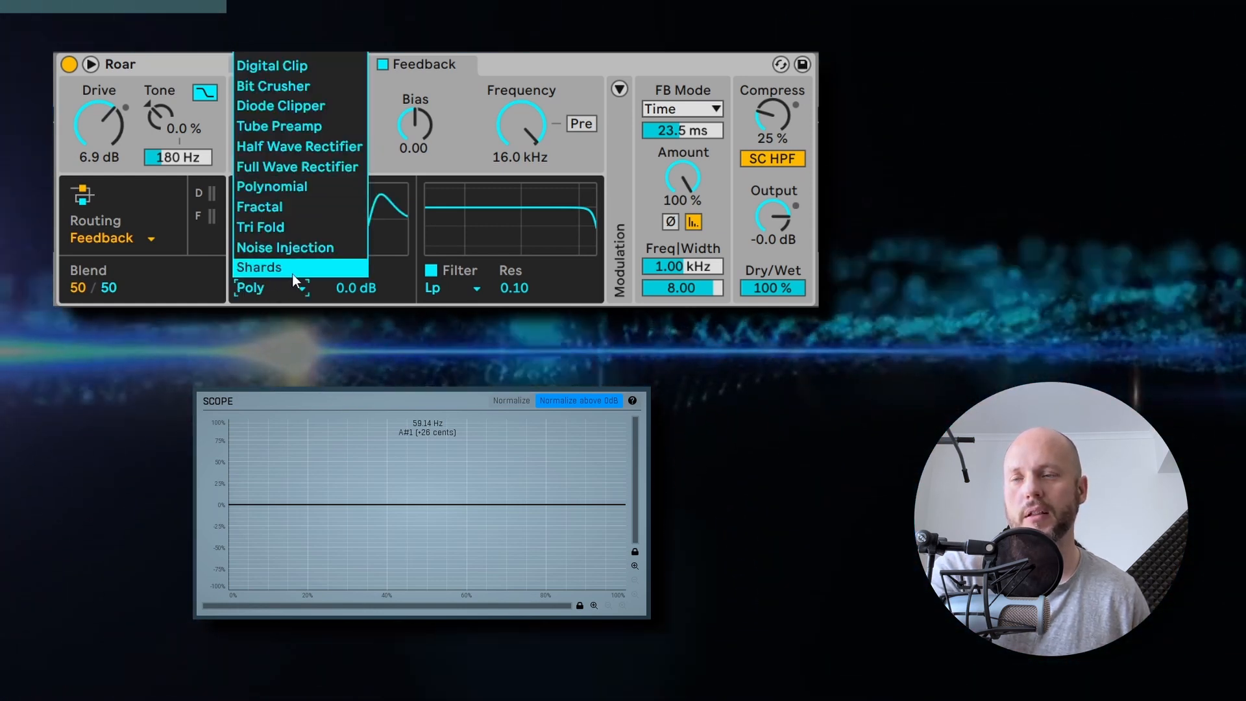
click(305, 86)
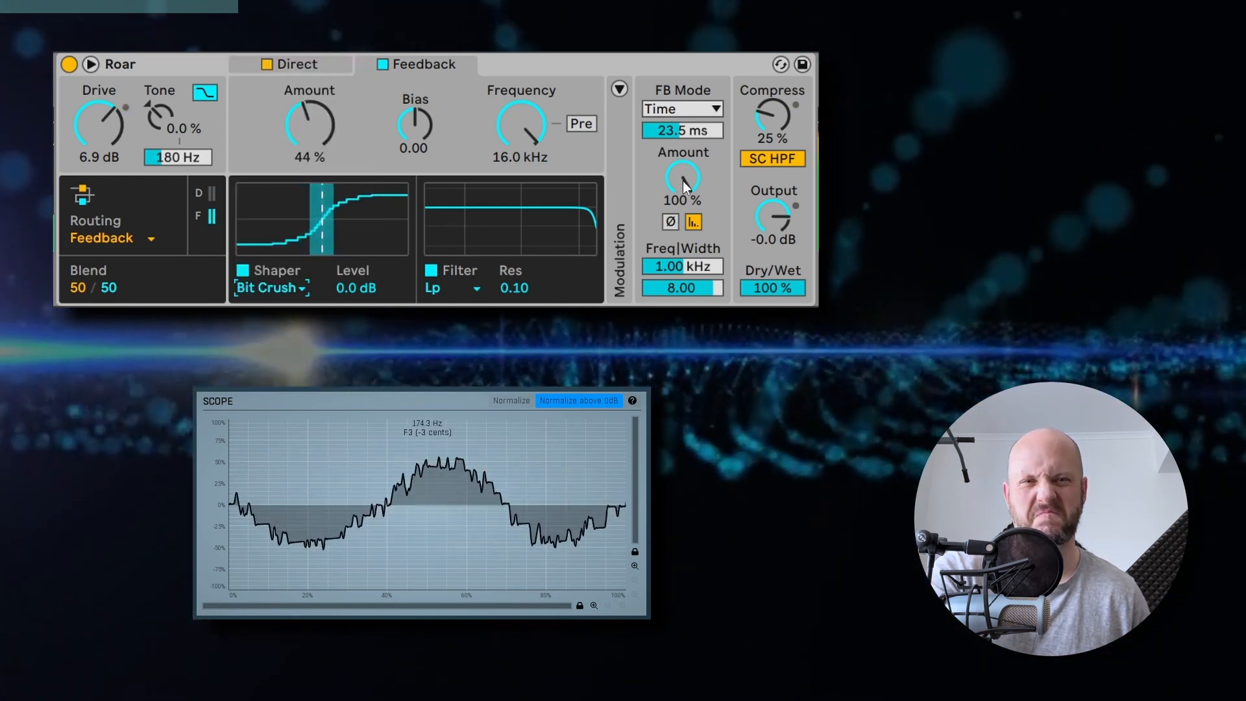
Lower the feedback amount to 16 % and raise the Feedback stage's shaper amount to 69 %.
drag(683, 180, 710, 199)
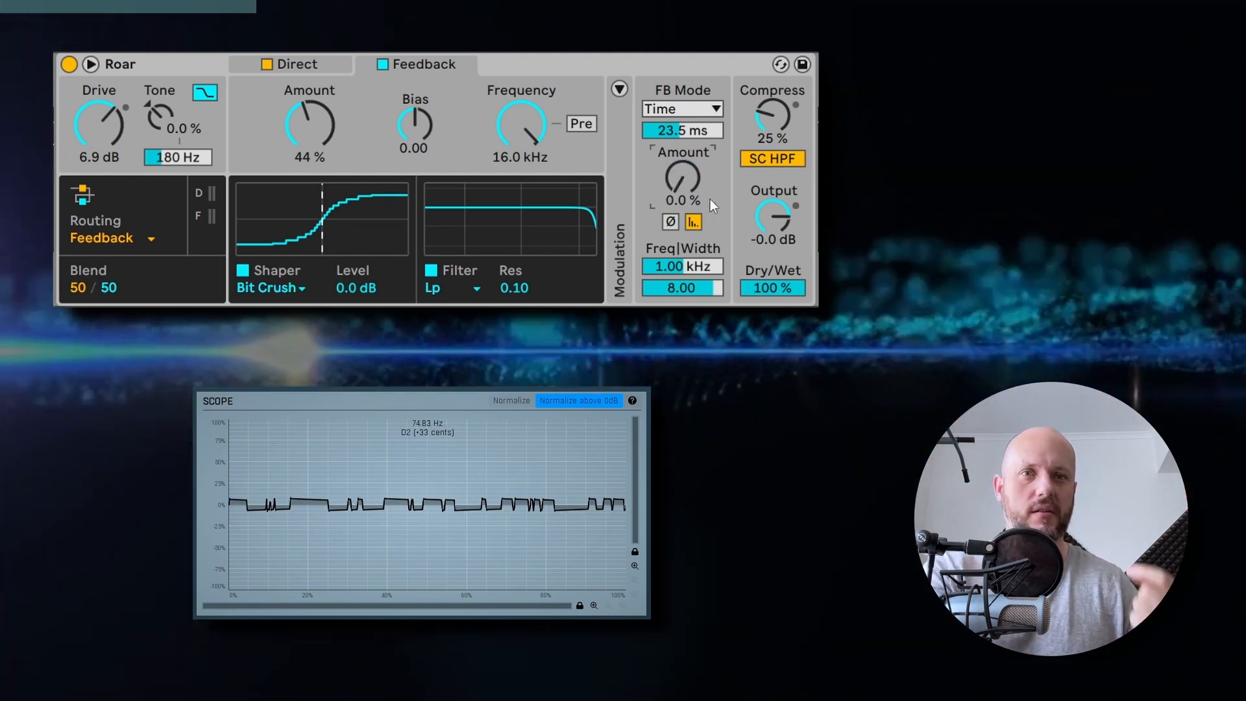
drag(710, 199, 690, 177)
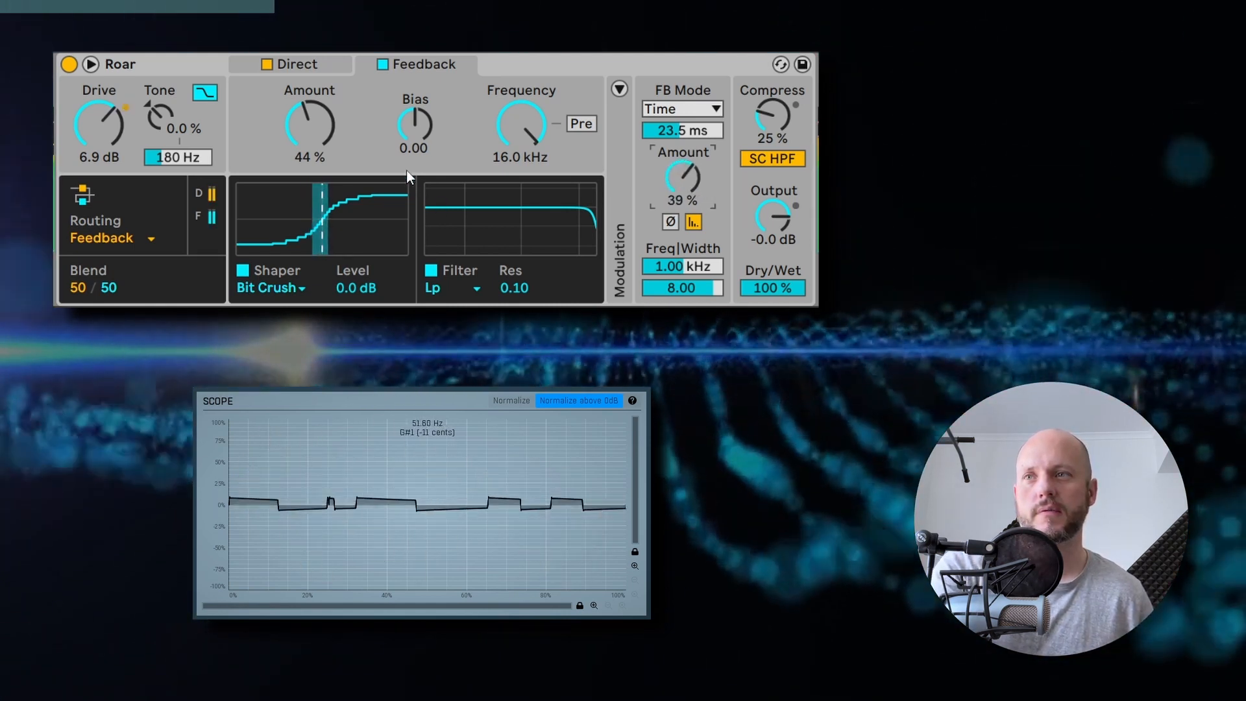
drag(309, 125, 310, 95)
drag(686, 174, 686, 194)
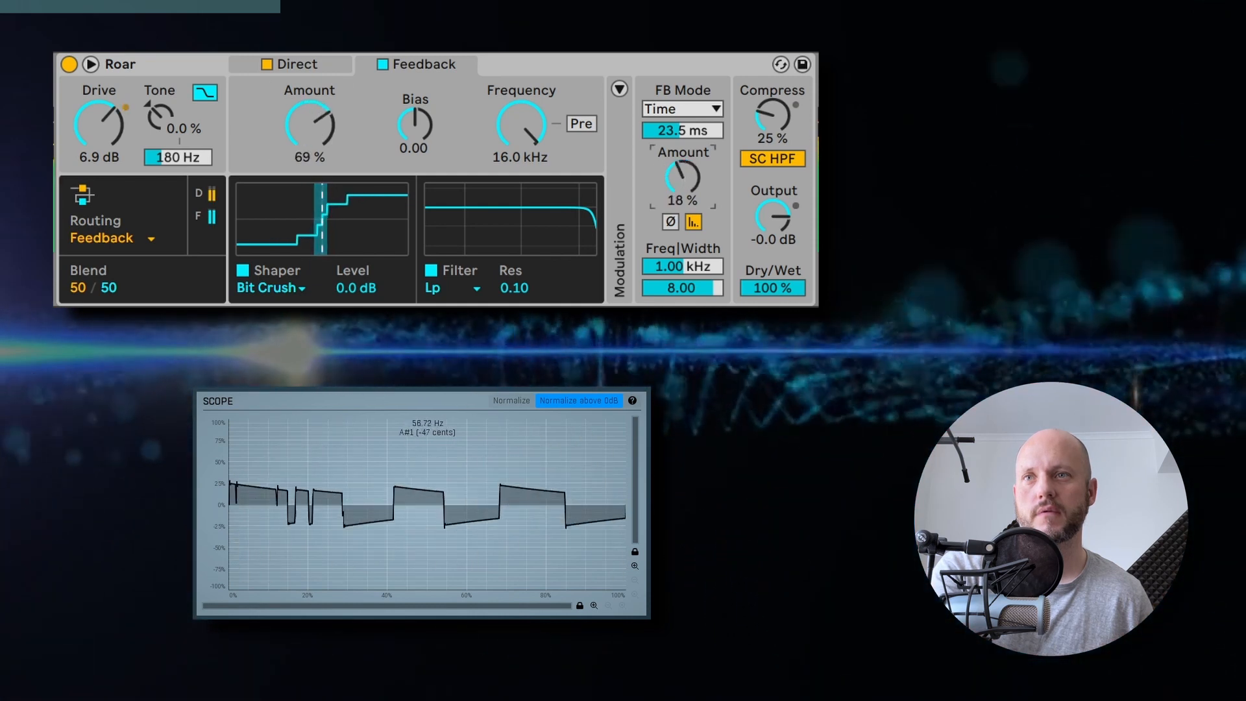
Set the feedback time to 28.5 ms and its amount to 6.1 %, with the feedback phase inverted.
mouse_move(697, 131)
mouse_down()
mouse_move(697, 146)
mouse_move(697, 131)
mouse_up()
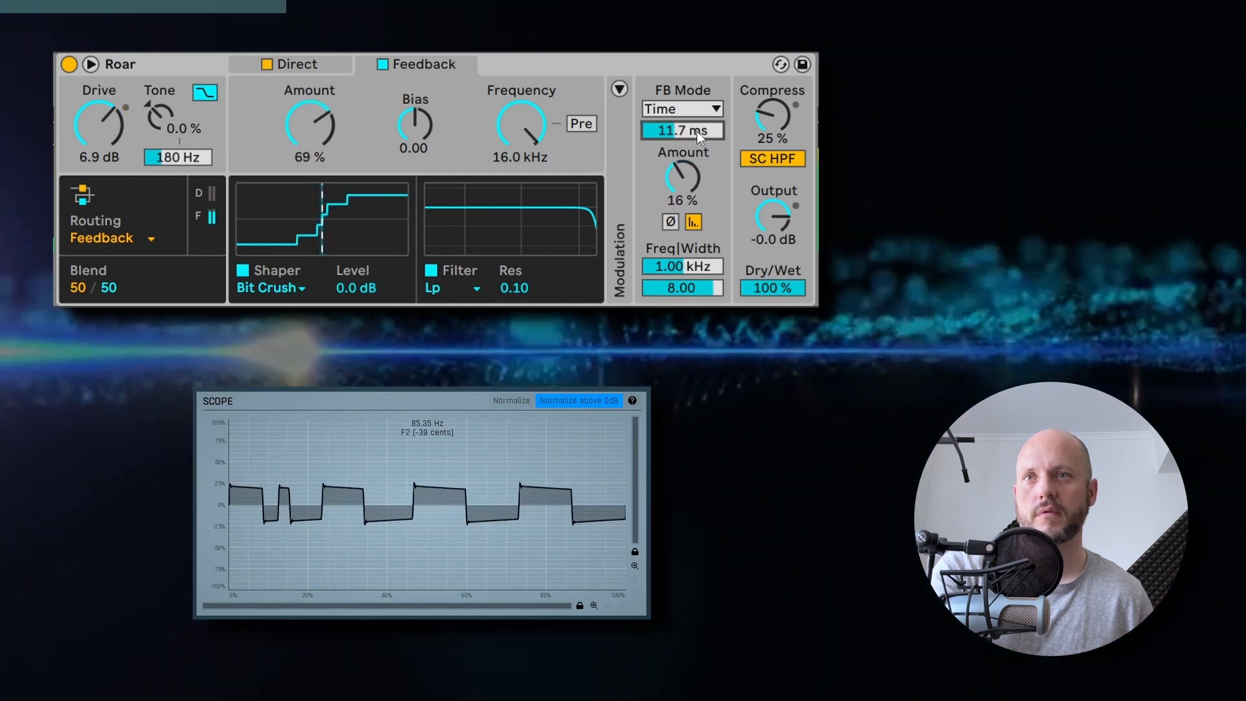
key(ctrl+z)
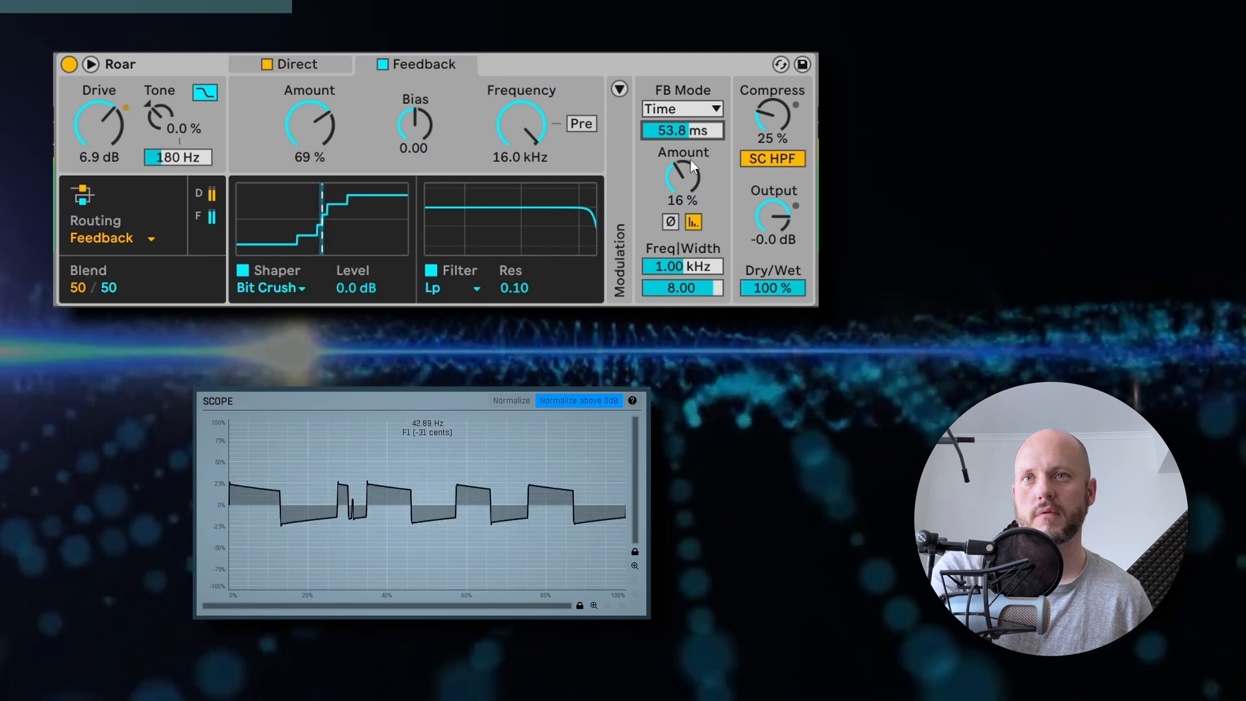
drag(691, 138, 681, 201)
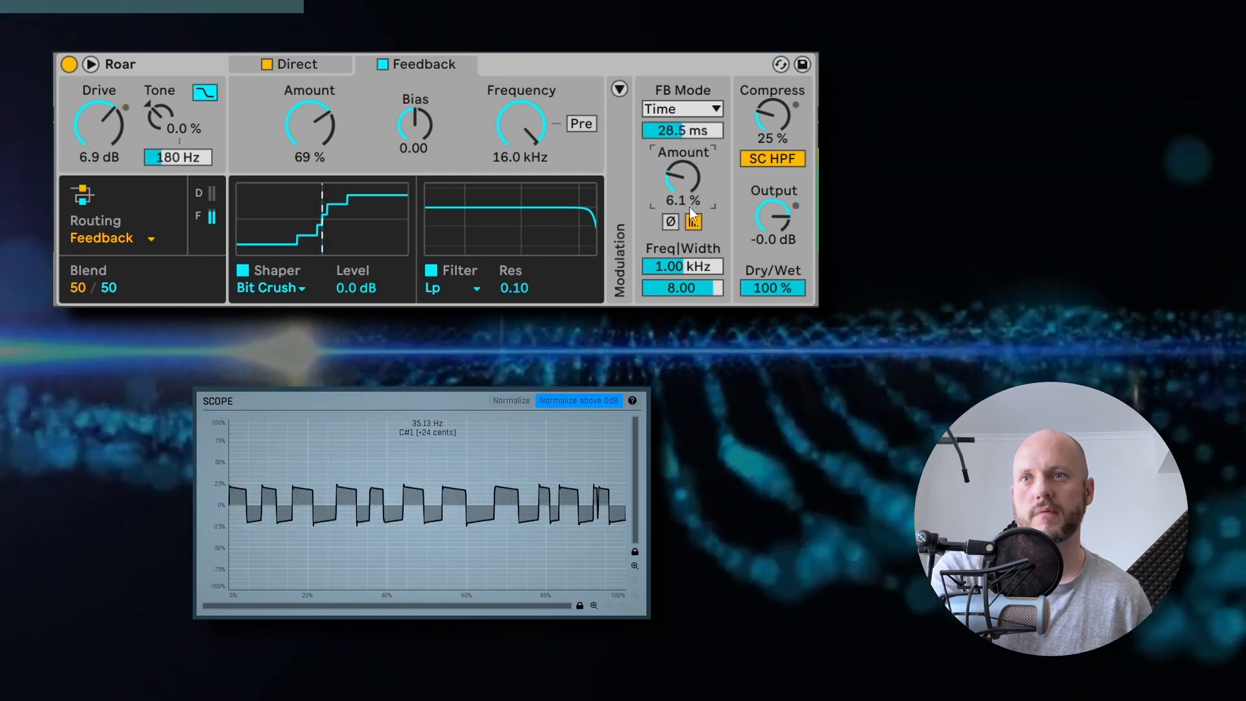
click(671, 222)
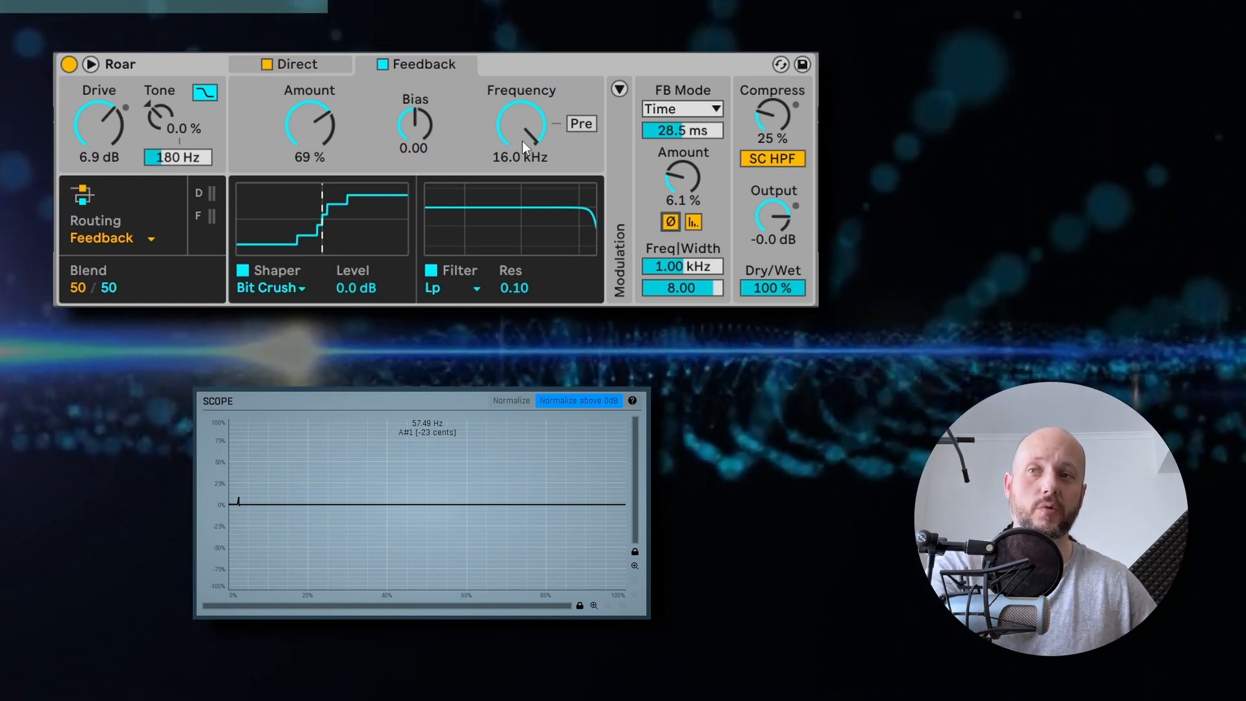
Switch the Feedback stage's filter to Comb with resonance 0.53 and a frequency of 223 Hz.
click(446, 282)
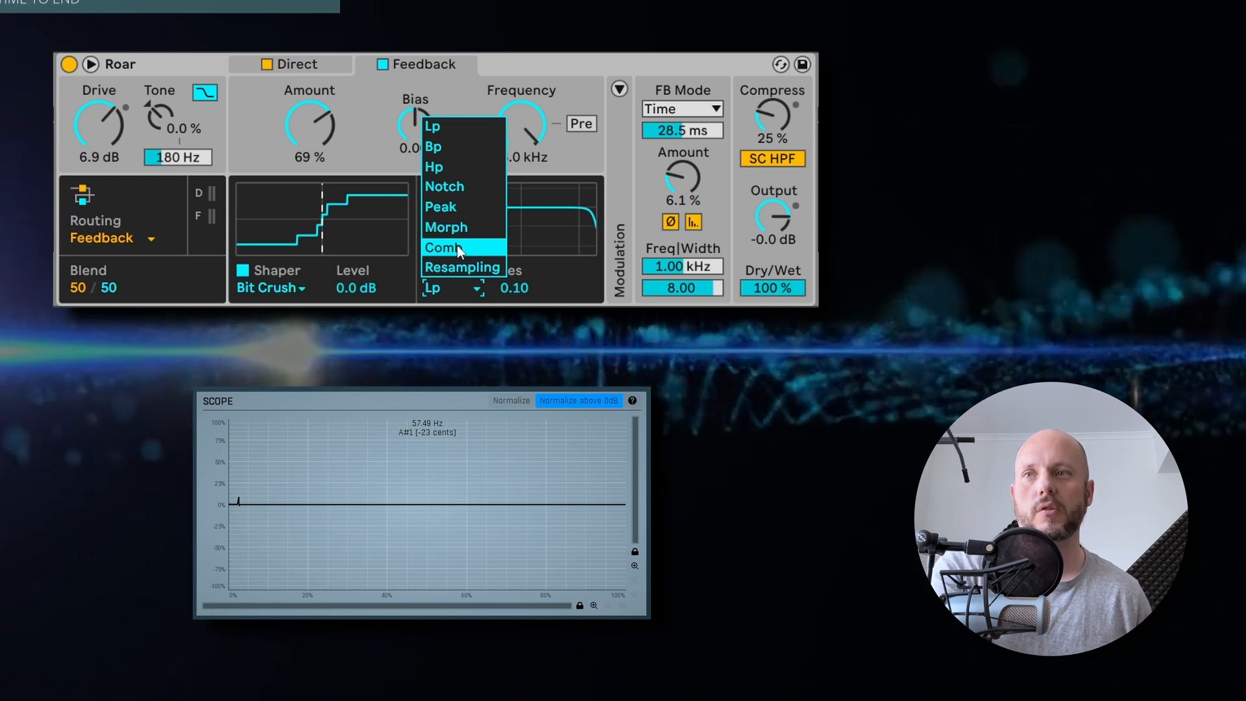
click(456, 245)
drag(527, 146, 526, 190)
drag(514, 288, 514, 232)
key(space)
mouse_move(520, 124)
mouse_down()
mouse_move(519, 138)
mouse_move(520, 115)
mouse_up()
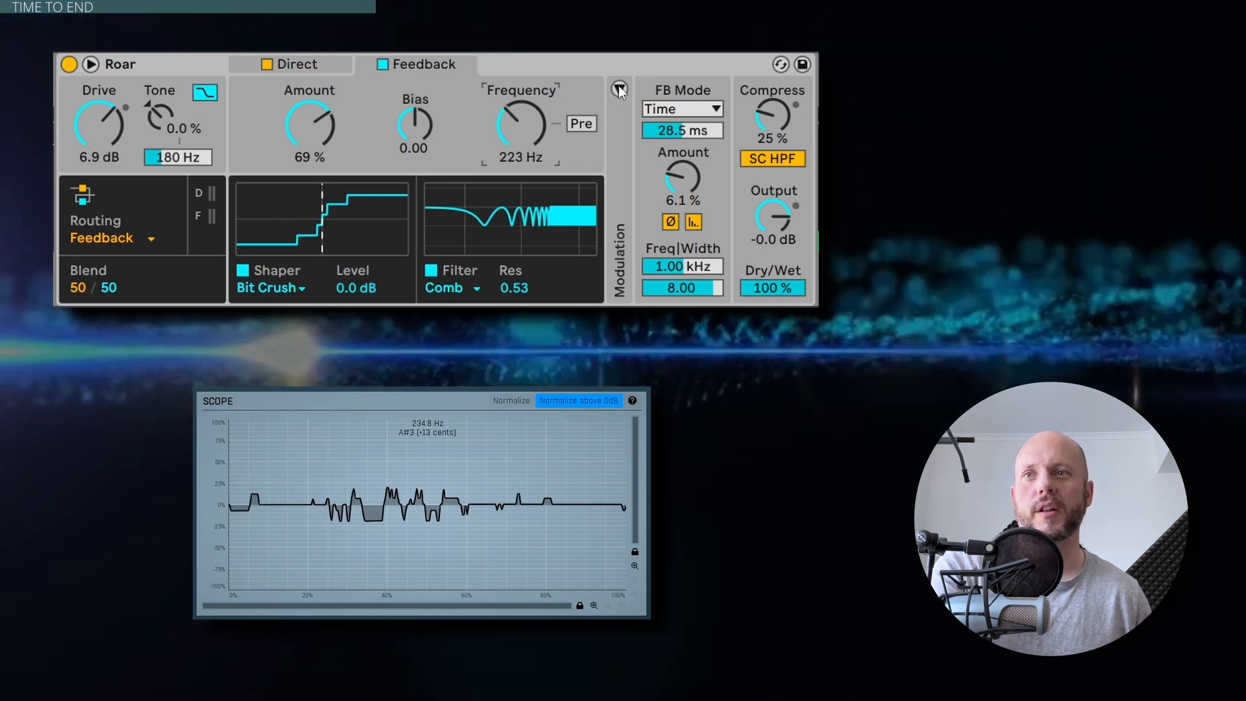
Modulate Flt 2 Freq with LFO 1 at 52 in the modulation matrix, and set the feedback to 22.0 ms at 2.0 %.
click(618, 89)
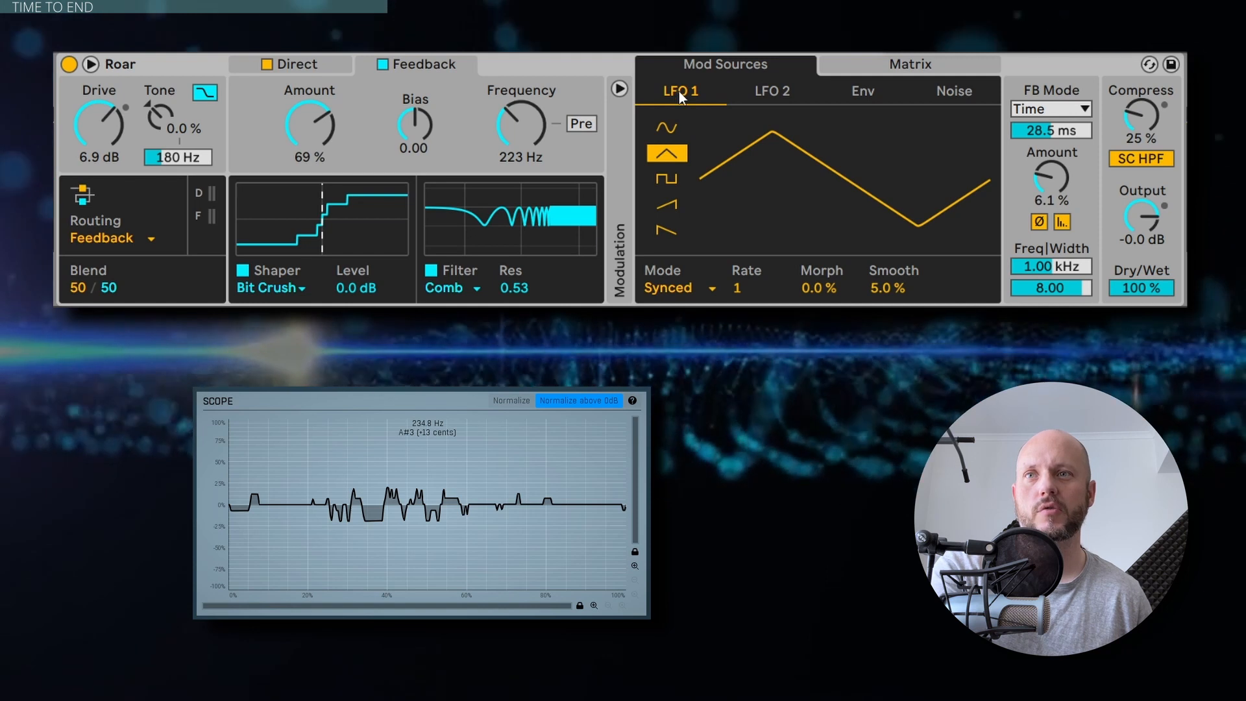
click(855, 67)
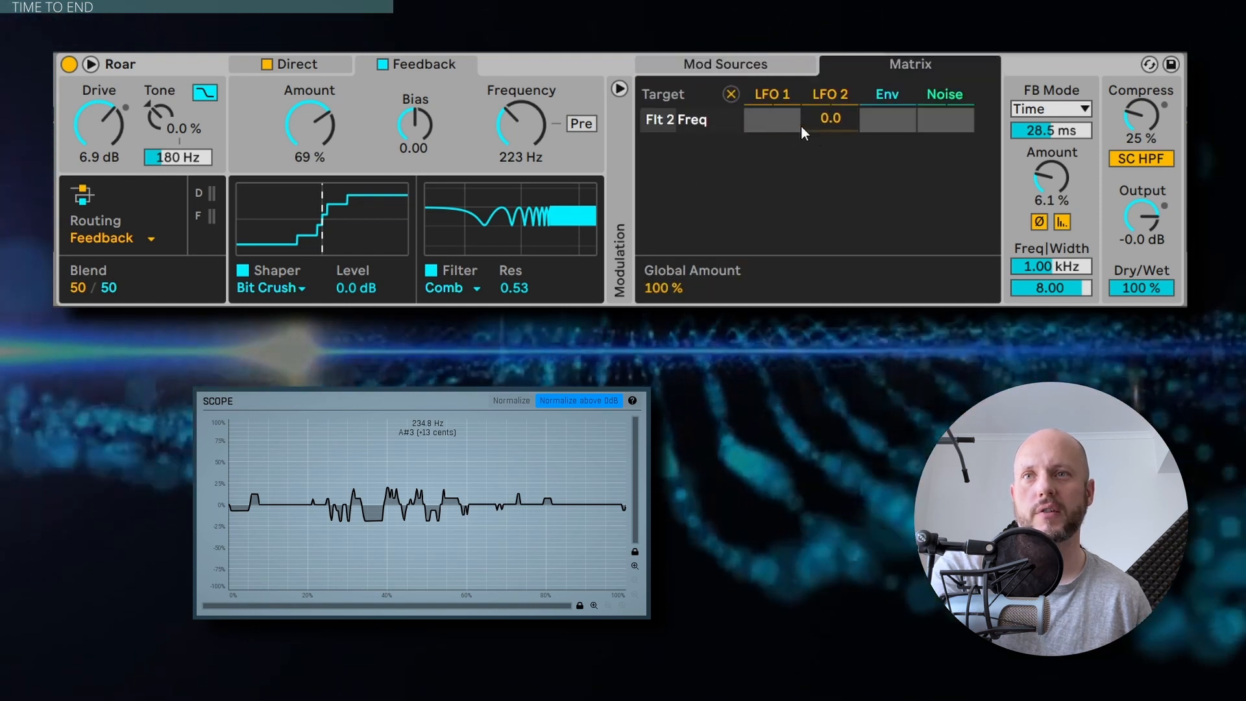
drag(772, 121, 772, 84)
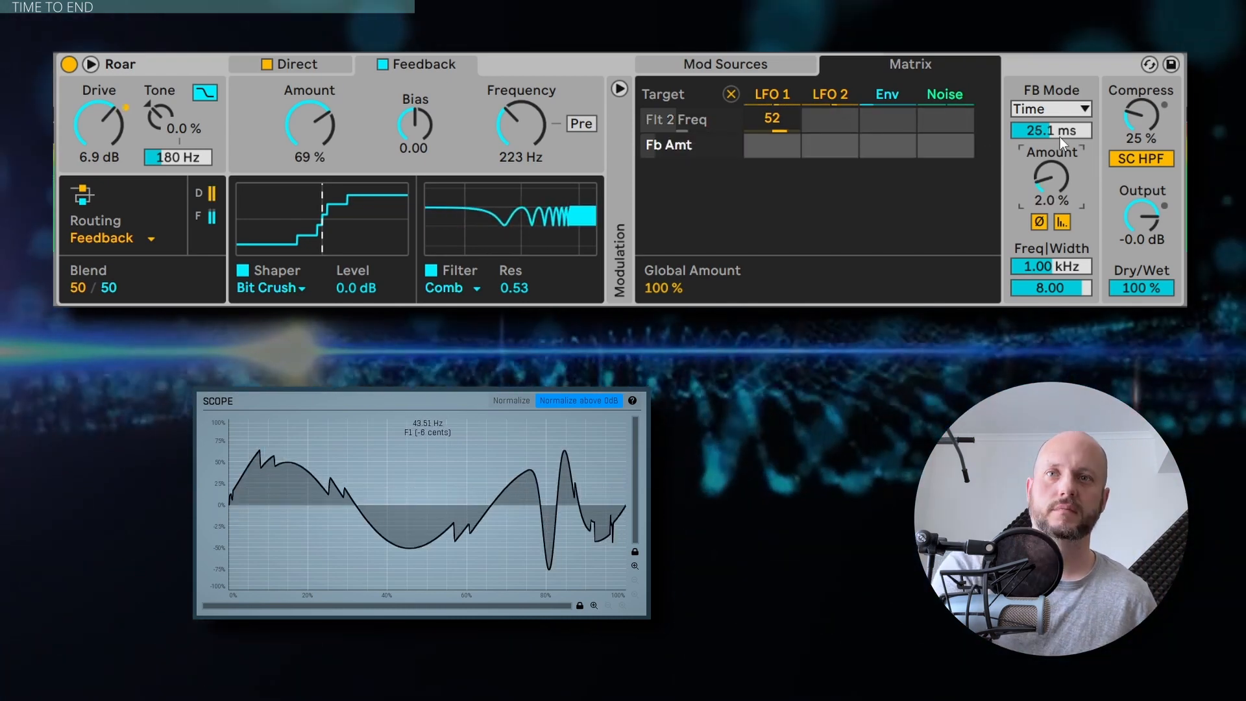
drag(1060, 138, 1058, 131)
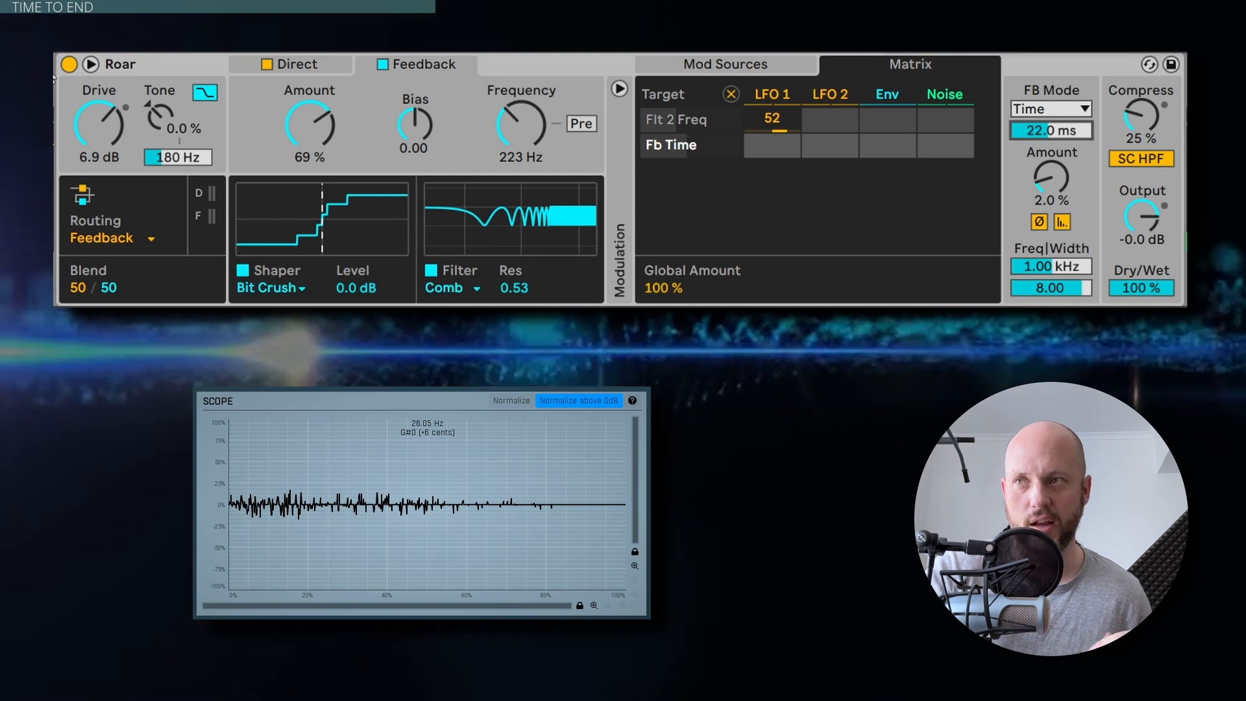
Raise the Direct stage's shaper amount to 67 % and switch its filter type to Comb.
click(313, 62)
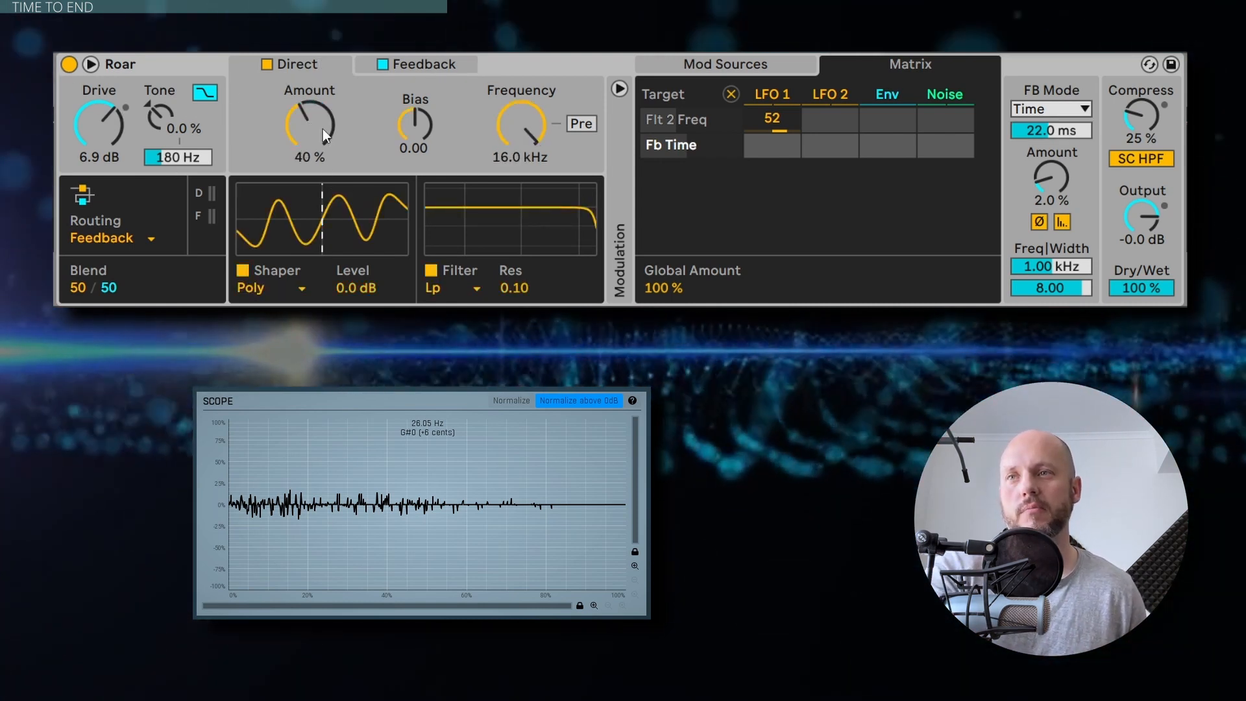
drag(322, 129, 322, 112)
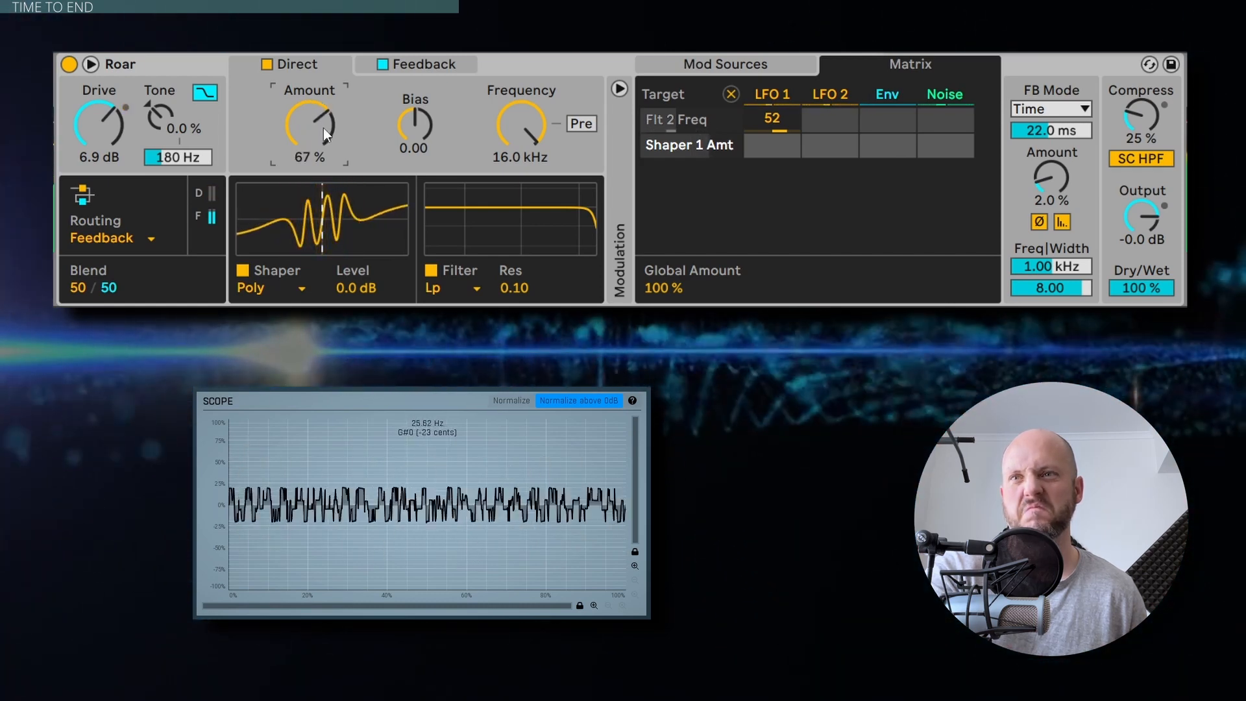
click(461, 283)
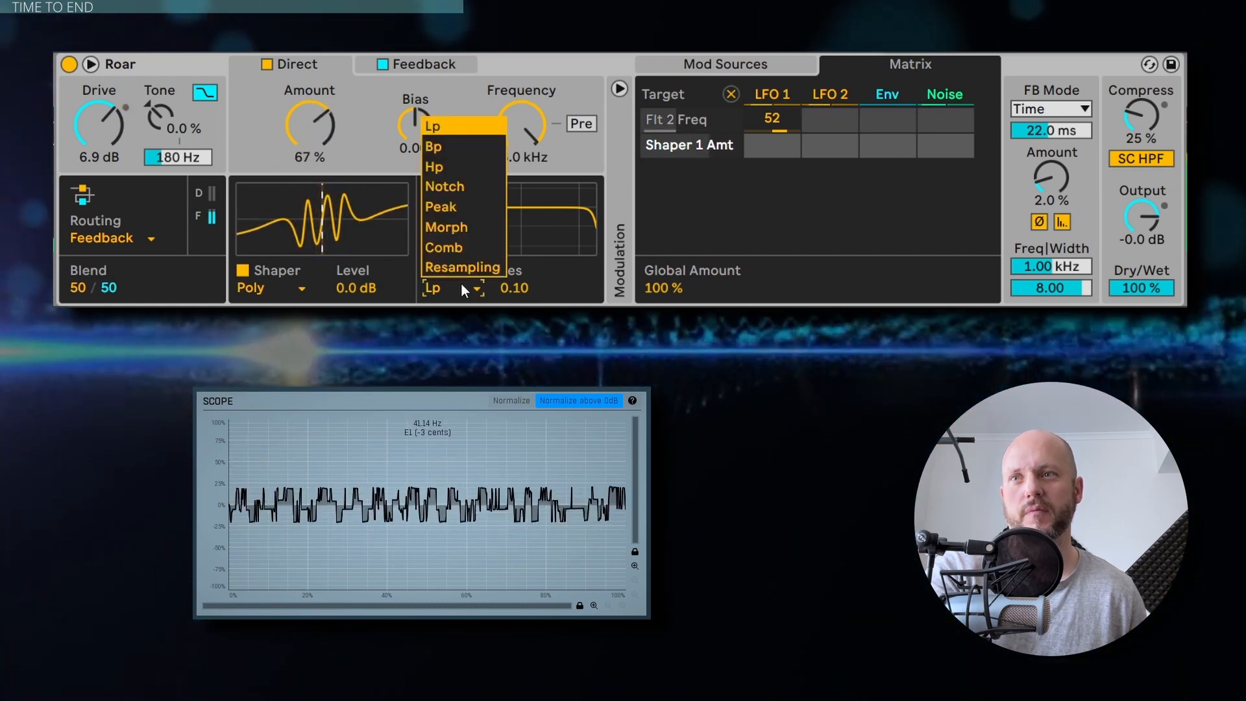
click(462, 247)
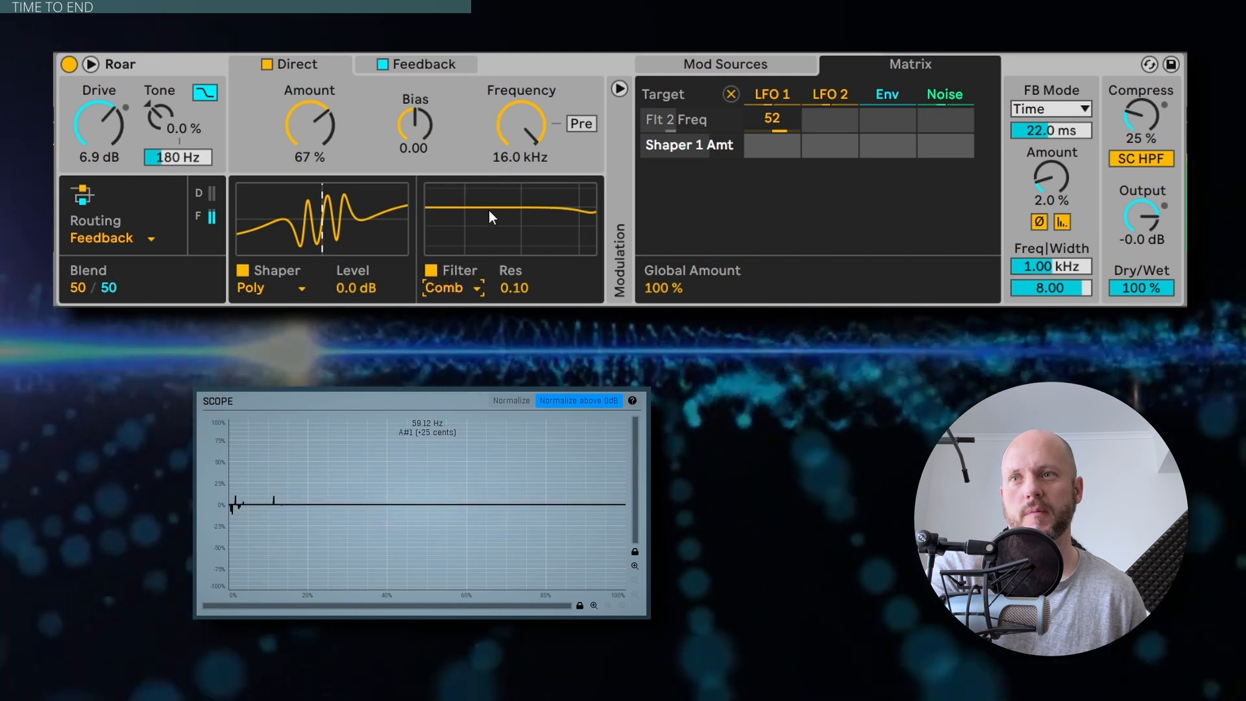
Set the Direct stage's Comb filter to resonance 0.42 and 87.9 Hz, and modulate Flt 1 Freq with LFO 1 at 100.
drag(520, 288, 523, 254)
drag(521, 120, 520, 175)
mouse_move(520, 126)
mouse_down()
mouse_move(521, 153)
mouse_move(520, 133)
mouse_up()
mouse_move(778, 148)
mouse_down()
mouse_move(782, 109)
mouse_move(777, 123)
mouse_up()
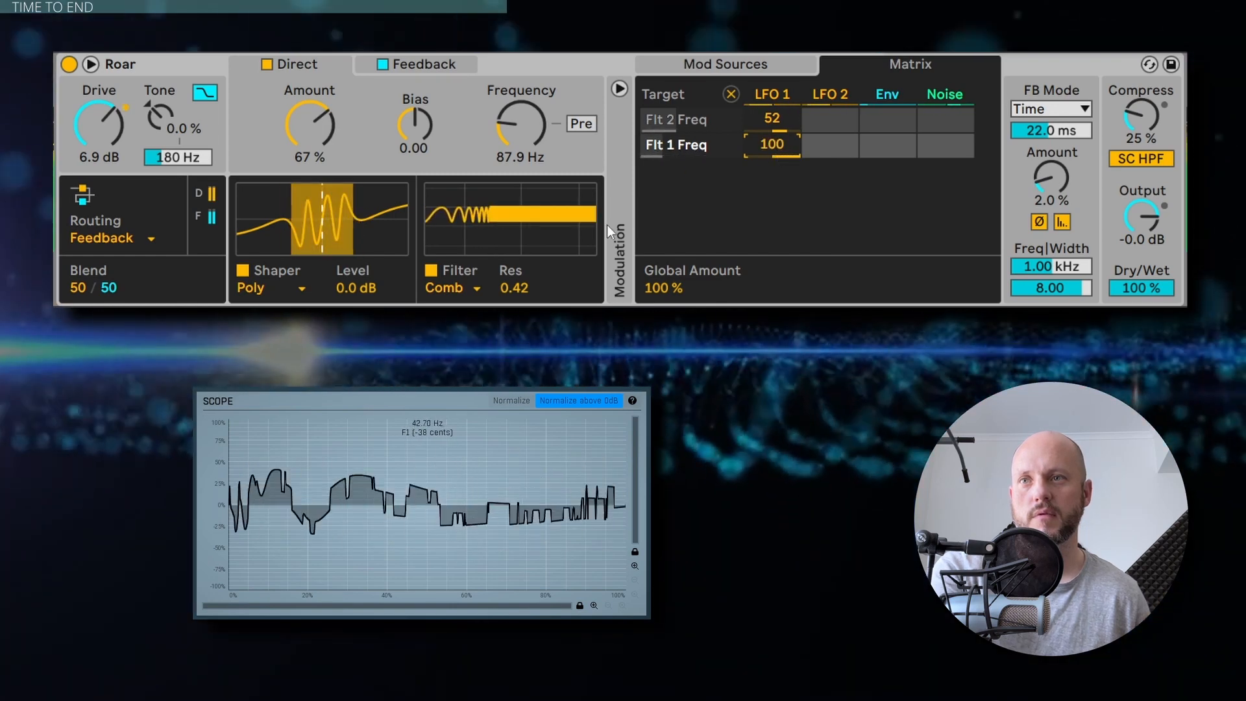
Adjust the Direct stage to filter resonance 0.58, frequency 455 Hz and shaper amount 94 %, with the Feedback stage disabled.
drag(513, 289, 513, 265)
drag(520, 127, 520, 73)
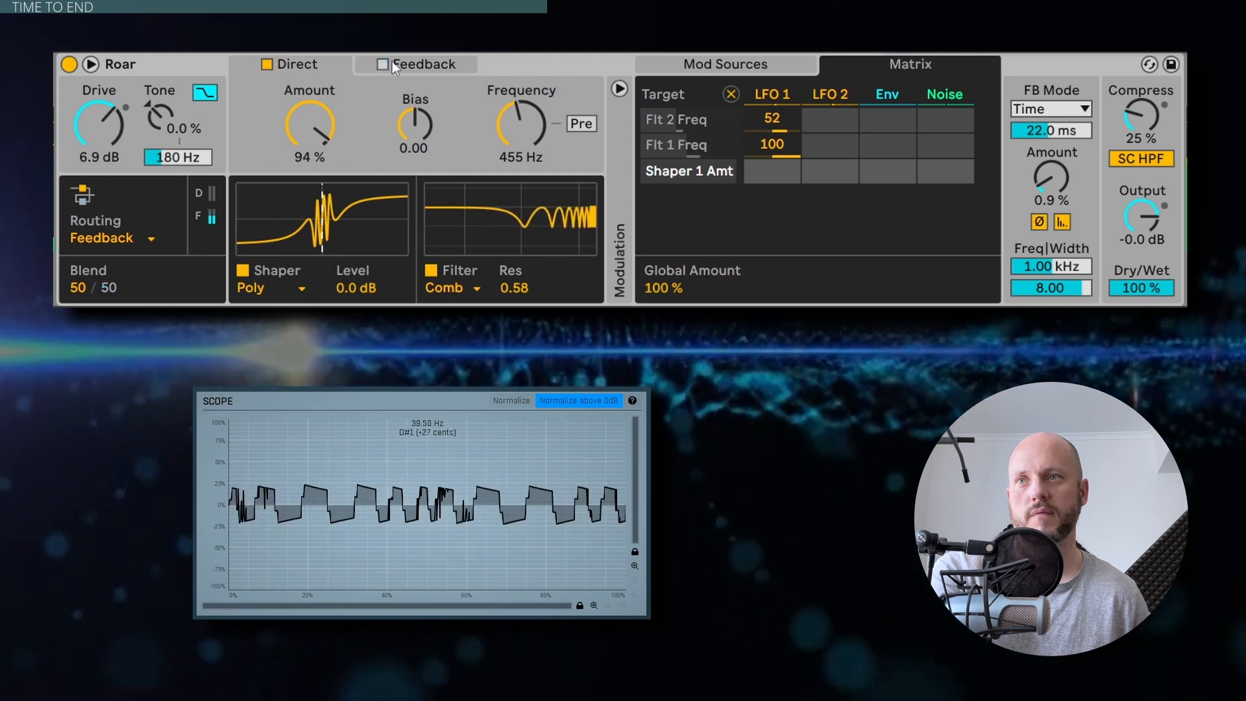
click(436, 61)
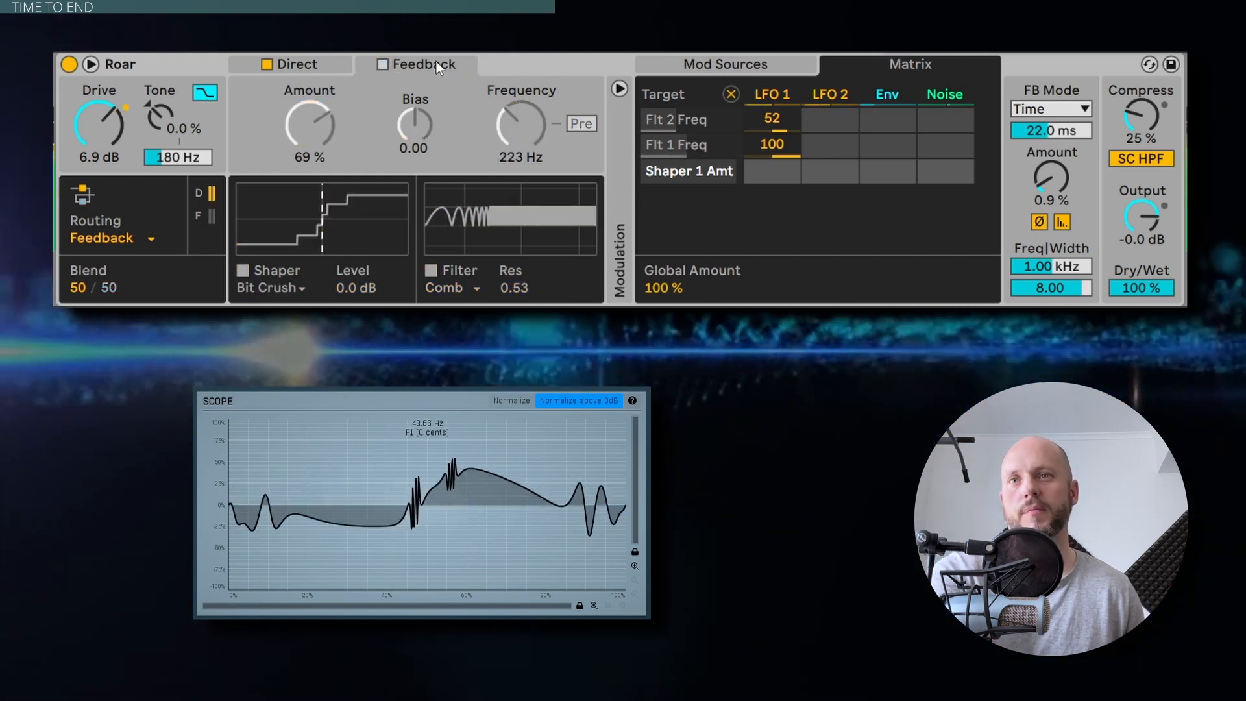
click(298, 65)
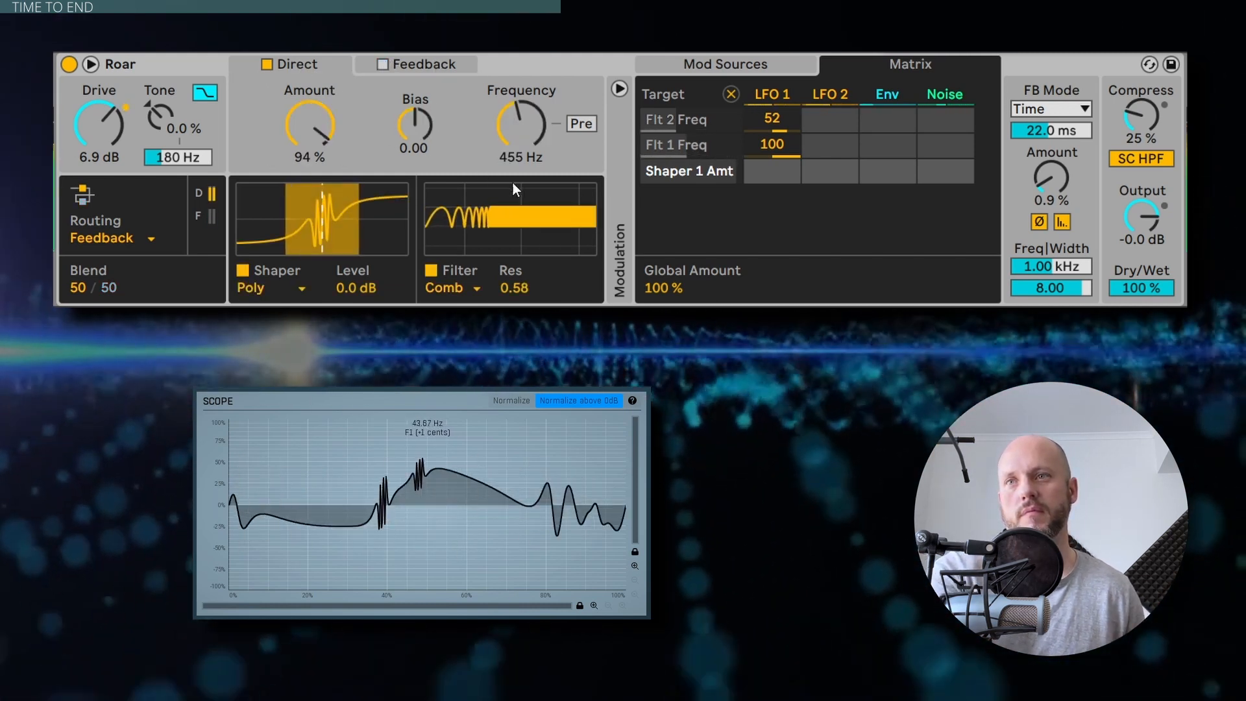
Set the Direct filter's resonance to 1.00 and frequency to 706 Hz, and reduce LFO 1's modulation of Flt 1 Freq to 20.
drag(519, 289, 519, 253)
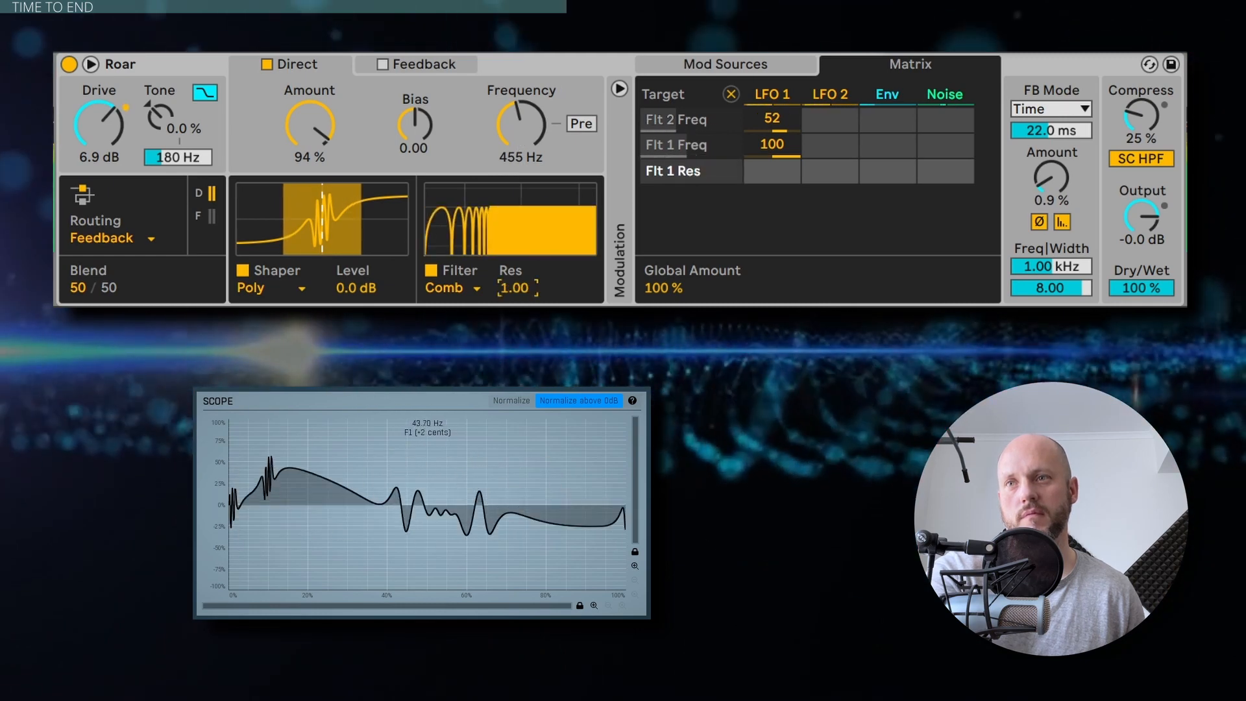
drag(758, 151, 758, 201)
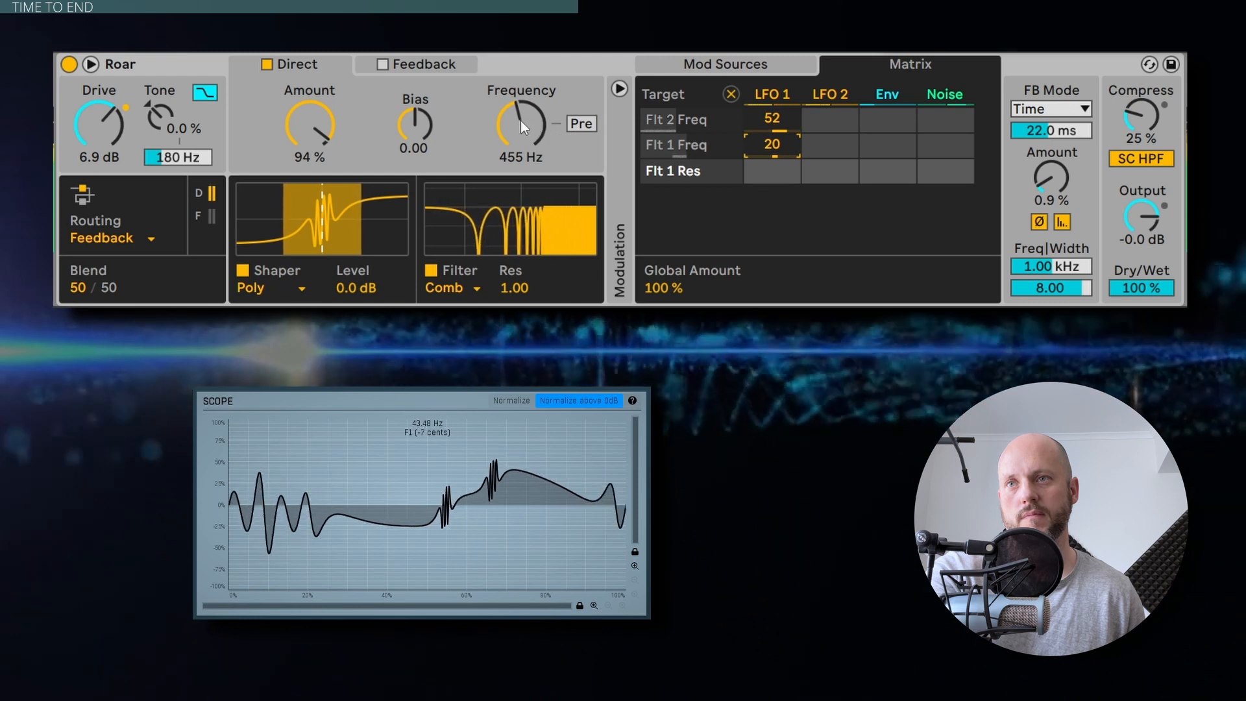
mouse_move(521, 124)
mouse_down()
mouse_move(521, 104)
mouse_move(521, 121)
mouse_up()
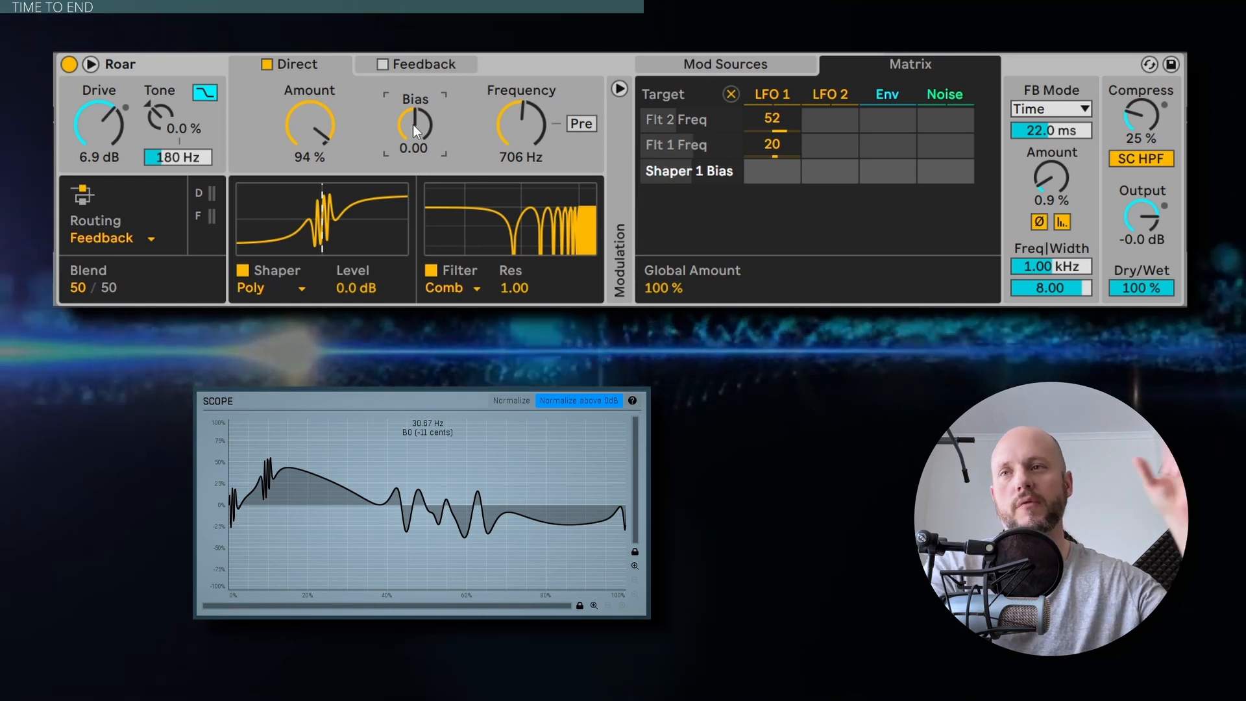
Set the Direct shaper's bias to -1.00 and the tone to -43 %, with LFO 1 modulating Tone Amt at 64.
mouse_move(413, 125)
mouse_down()
mouse_move(413, 83)
mouse_move(413, 125)
mouse_up()
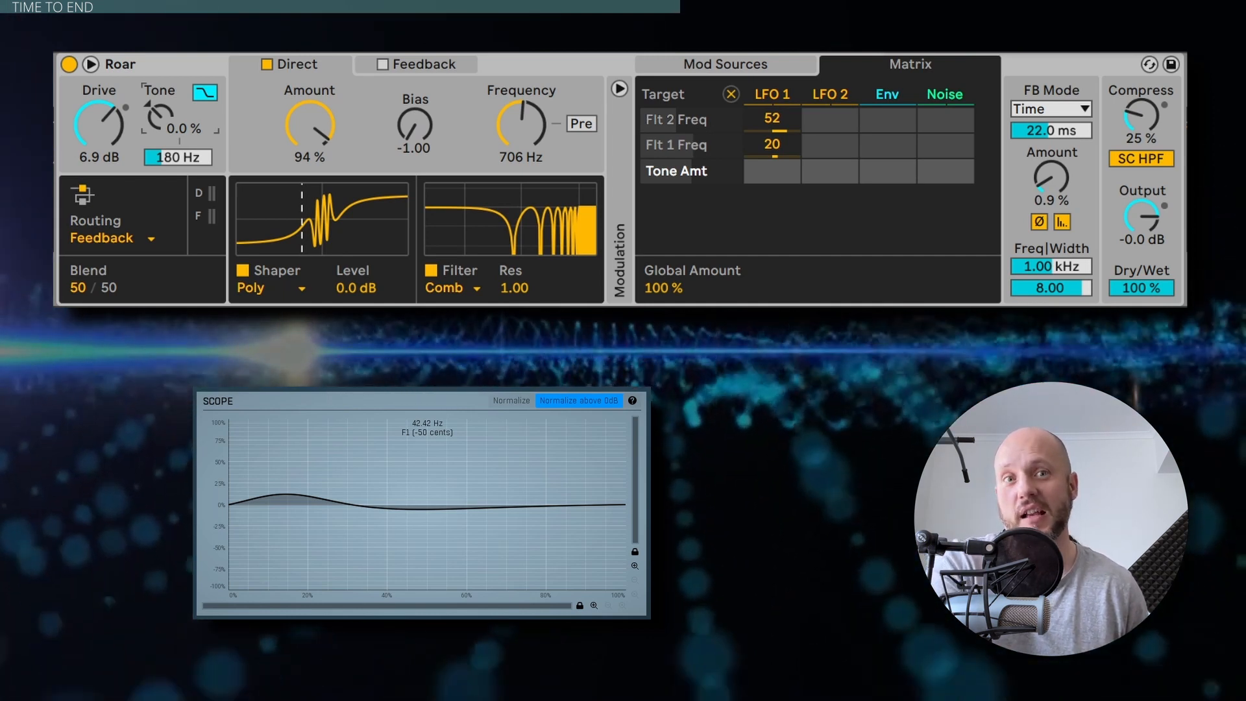
mouse_move(144, 85)
mouse_down()
mouse_move(144, 204)
mouse_move(144, 107)
mouse_up()
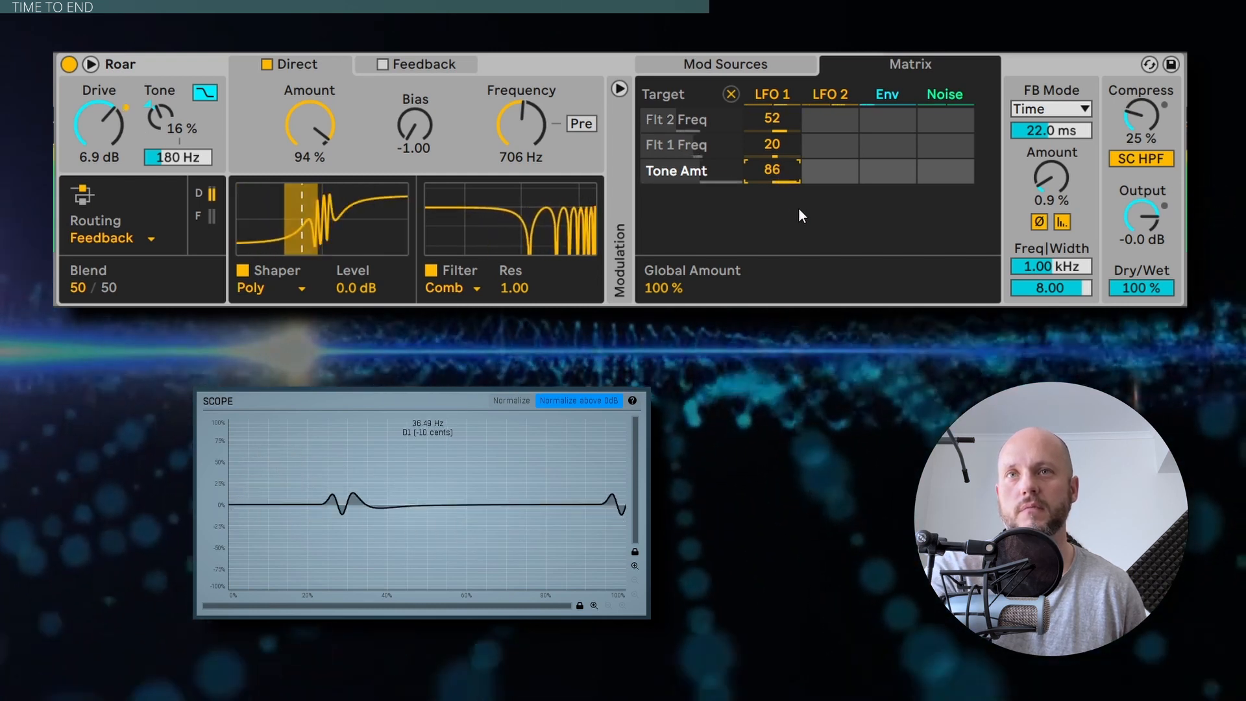
drag(782, 170, 782, 188)
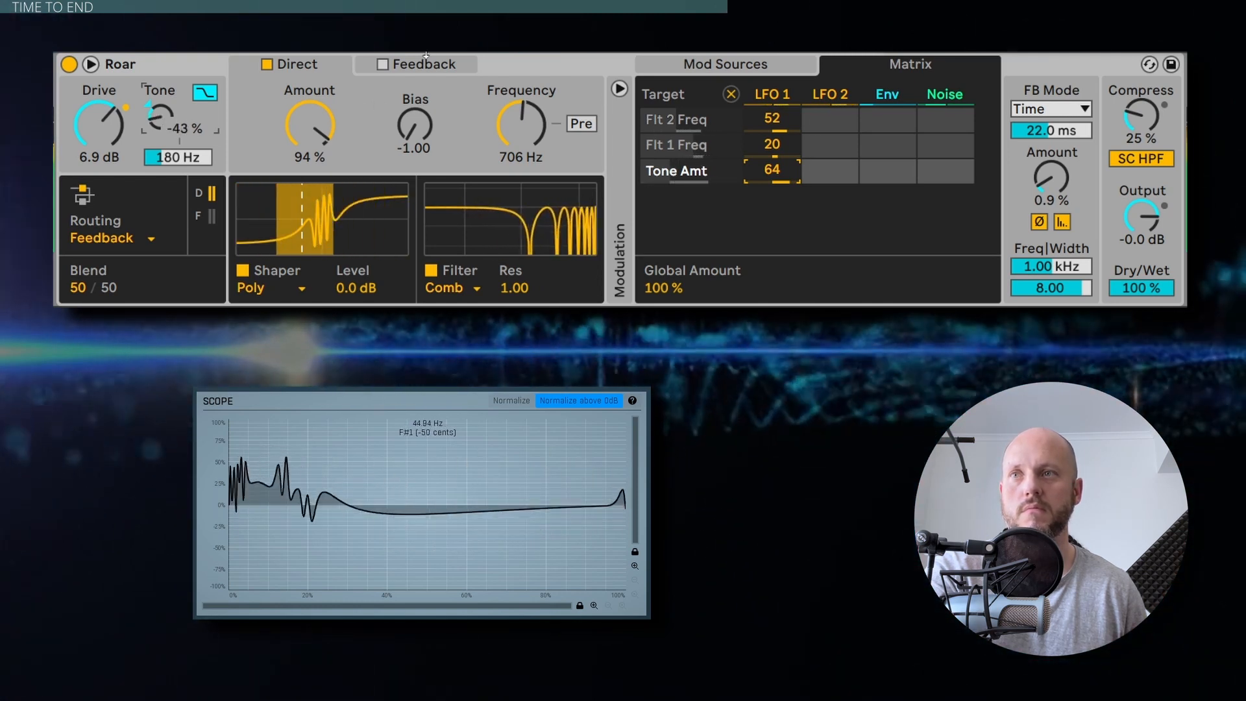
Re-enable the Feedback stage and show its settings.
click(382, 65)
click(422, 65)
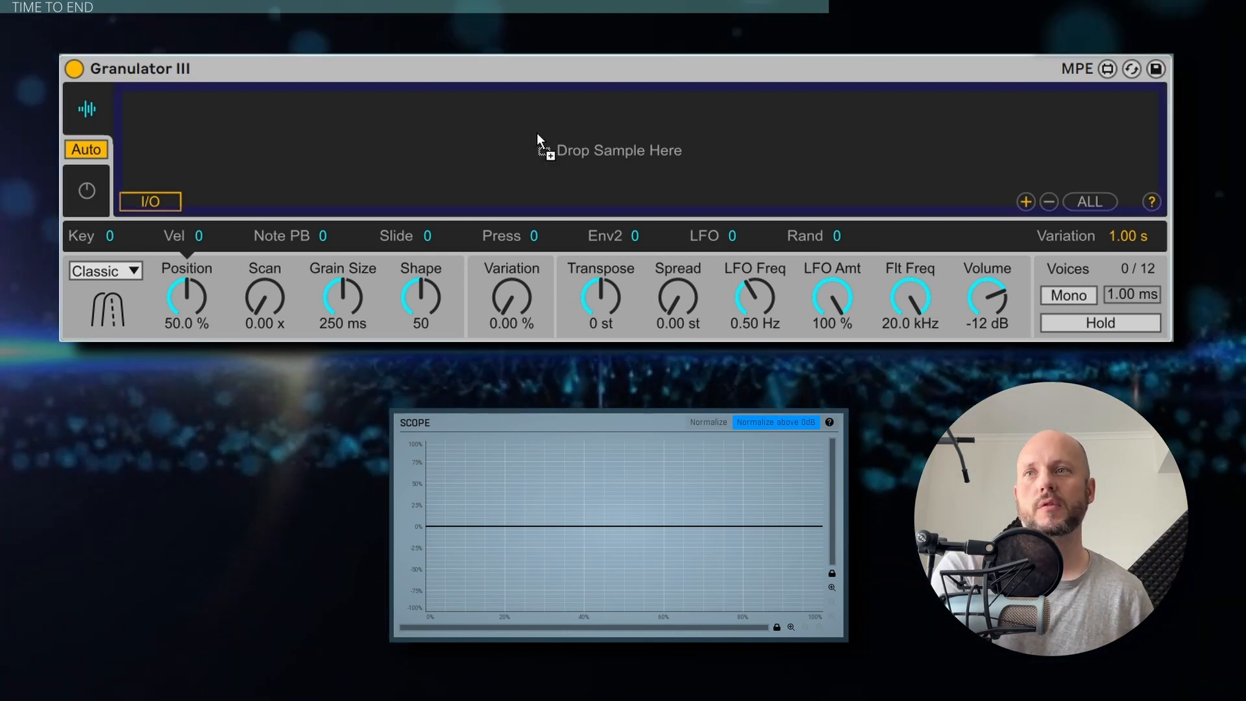
Load the sample LS_Neuro_Glitch_037.wav into Granulator III and transpose it +24 st.
drag(543, 144, 514, 135)
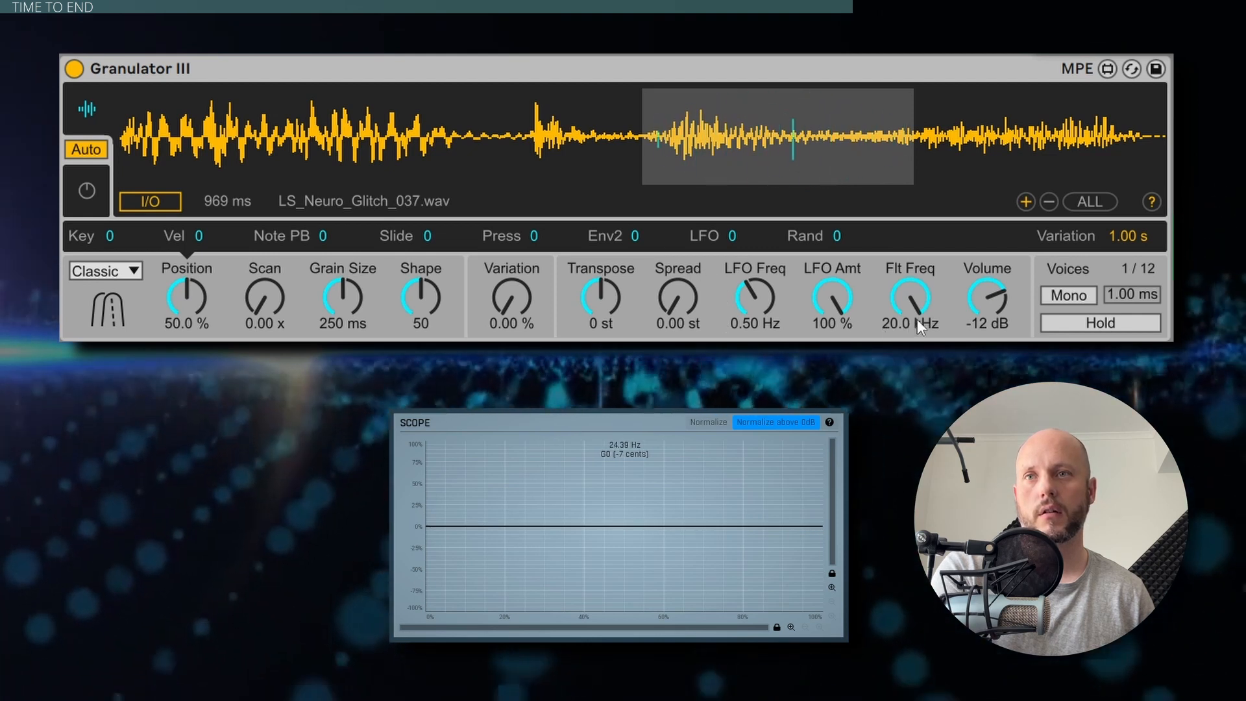
click(83, 108)
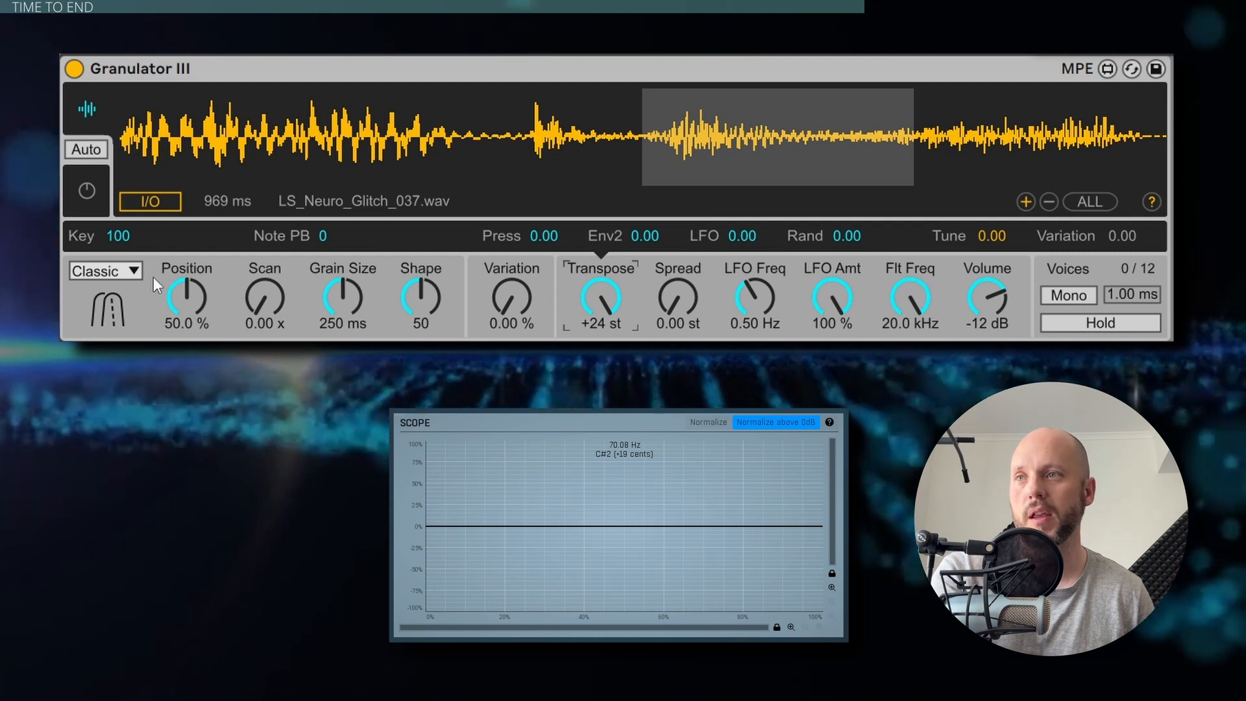
Switch the grain mode to Cloud, with density 20 and grain size variation 100.
click(125, 270)
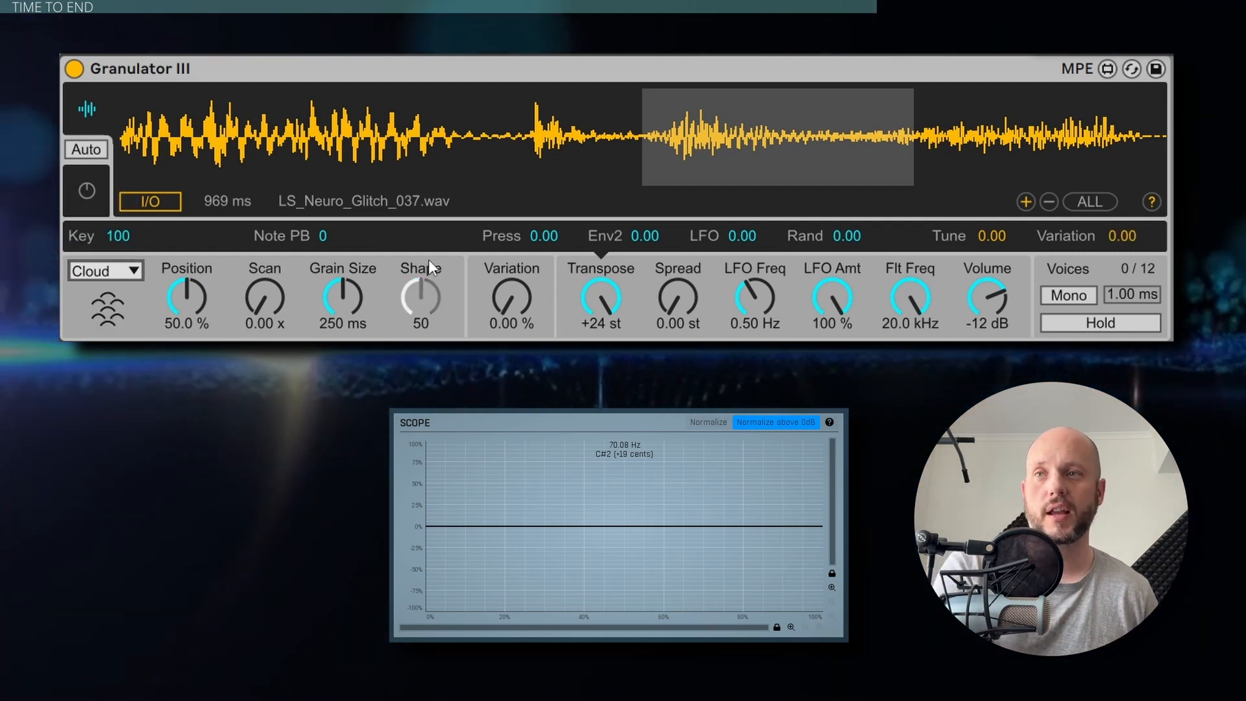
click(859, 233)
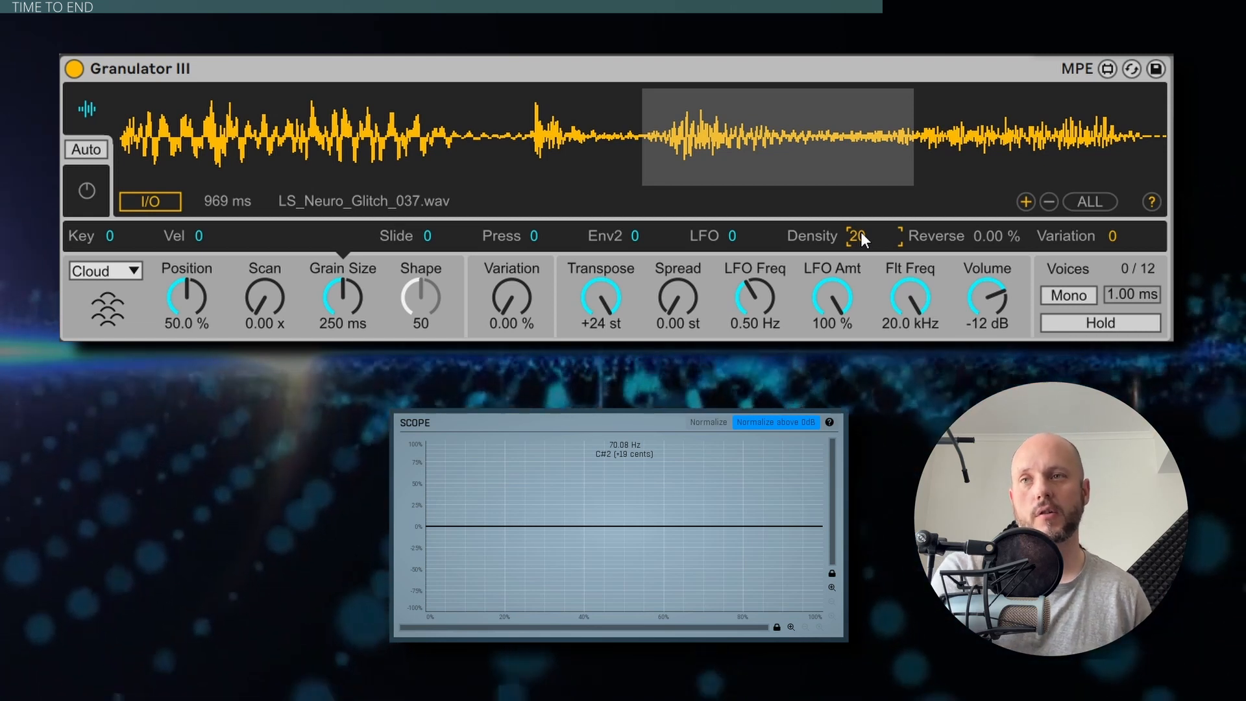
text(2)
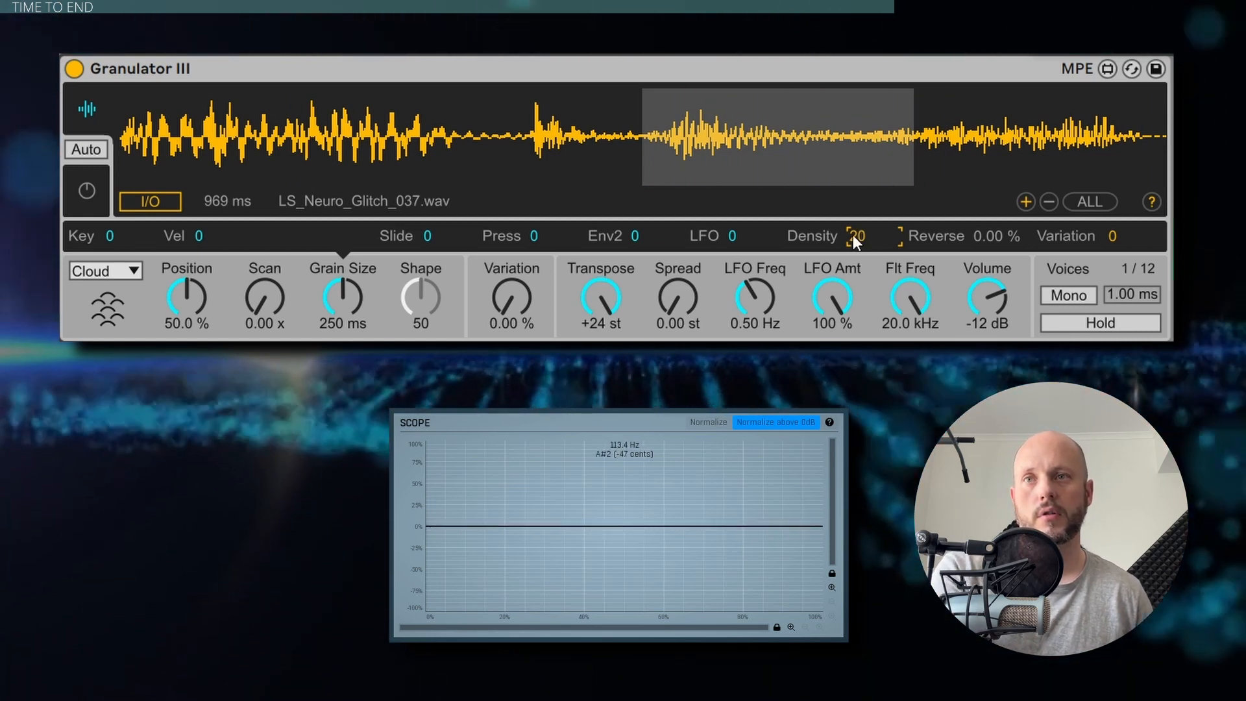
text(0)
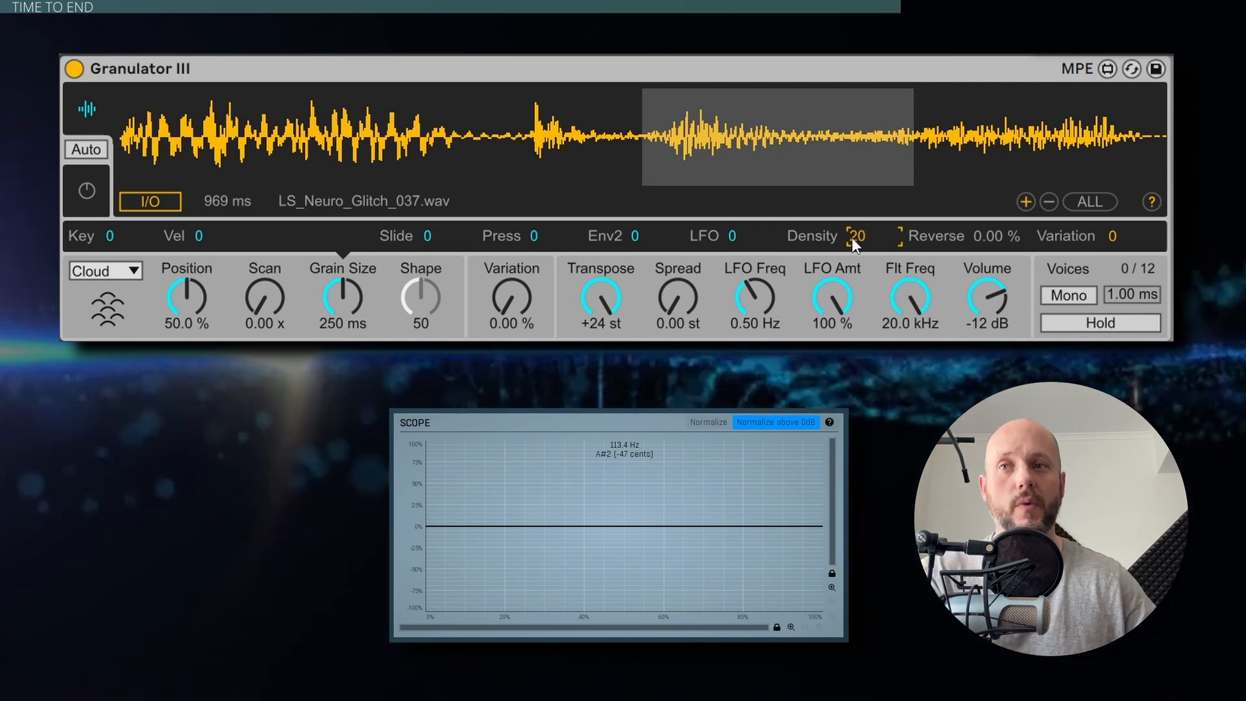
drag(1111, 238, 1111, 186)
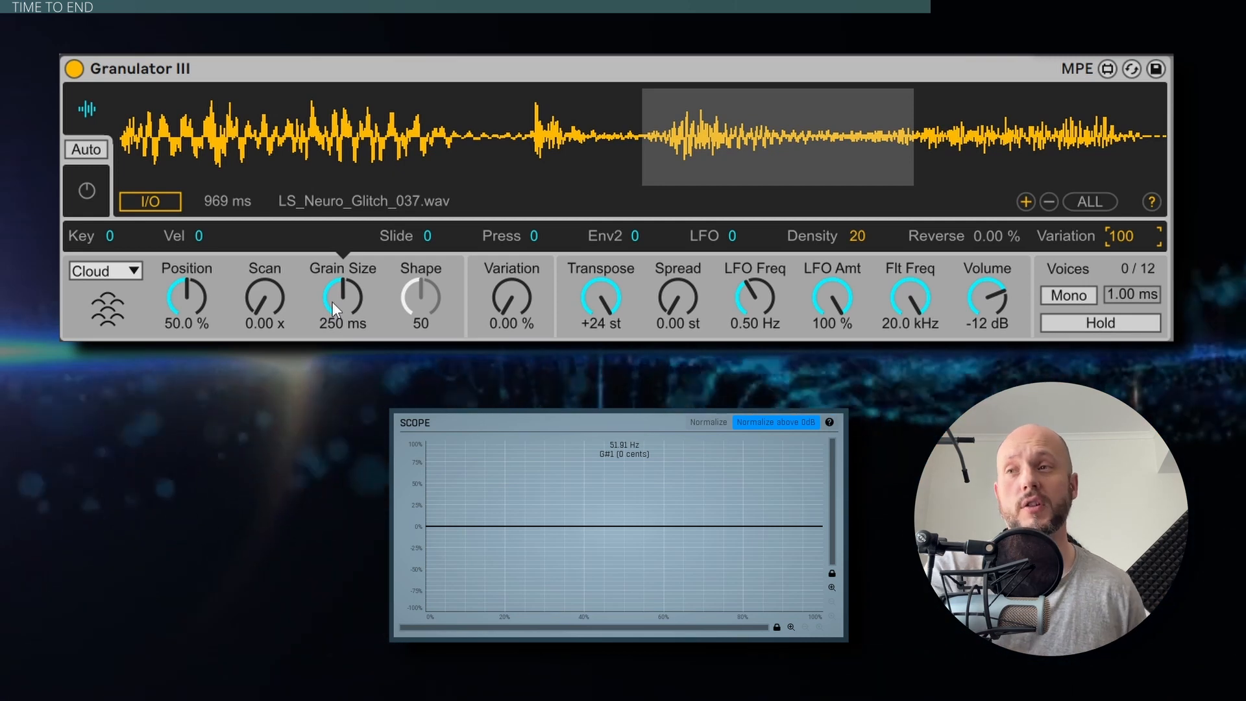
Shorten the grain size to 29.3 ms and move the playback position to 38.1 % of the sample.
click(332, 303)
drag(333, 305, 333, 325)
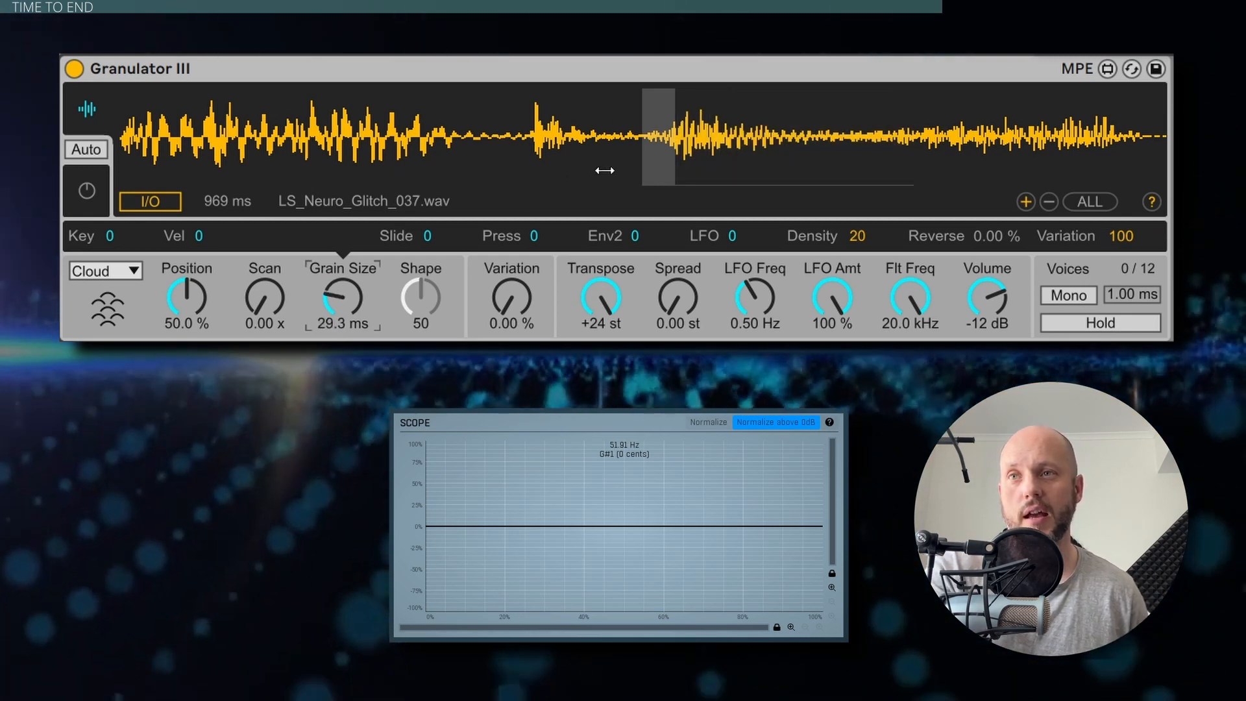
click(654, 136)
drag(655, 135, 317, 183)
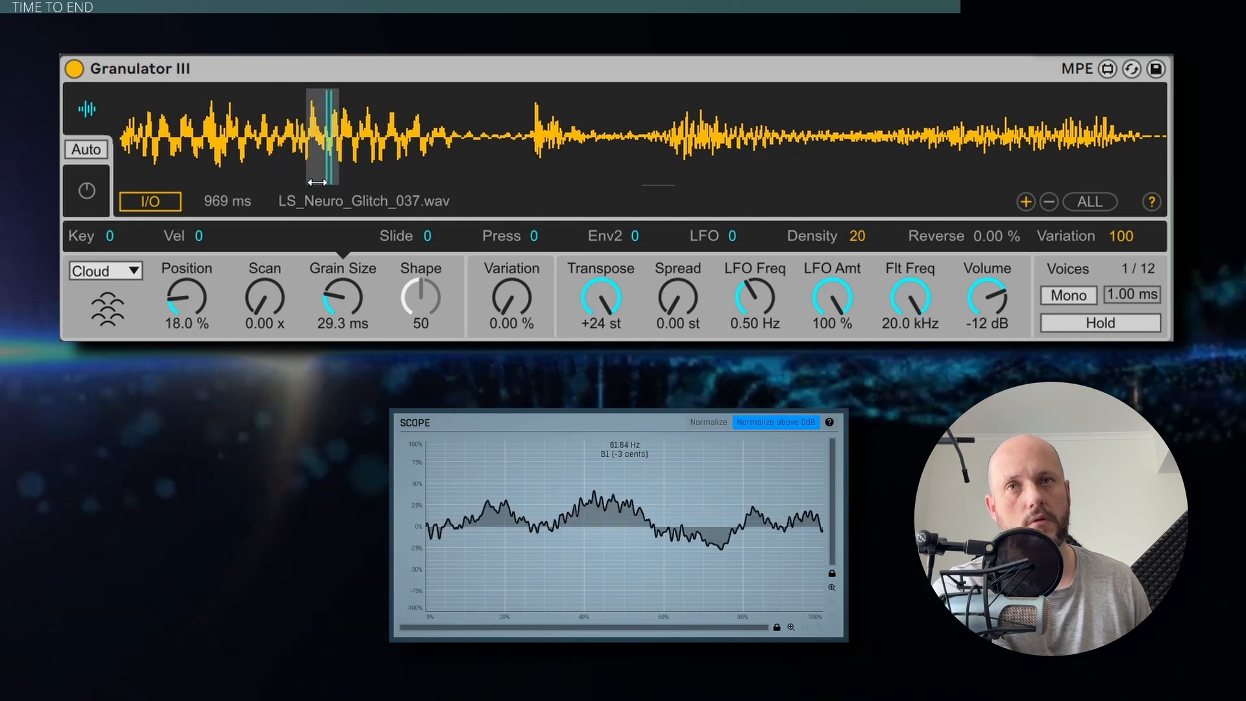
drag(425, 198, 497, 198)
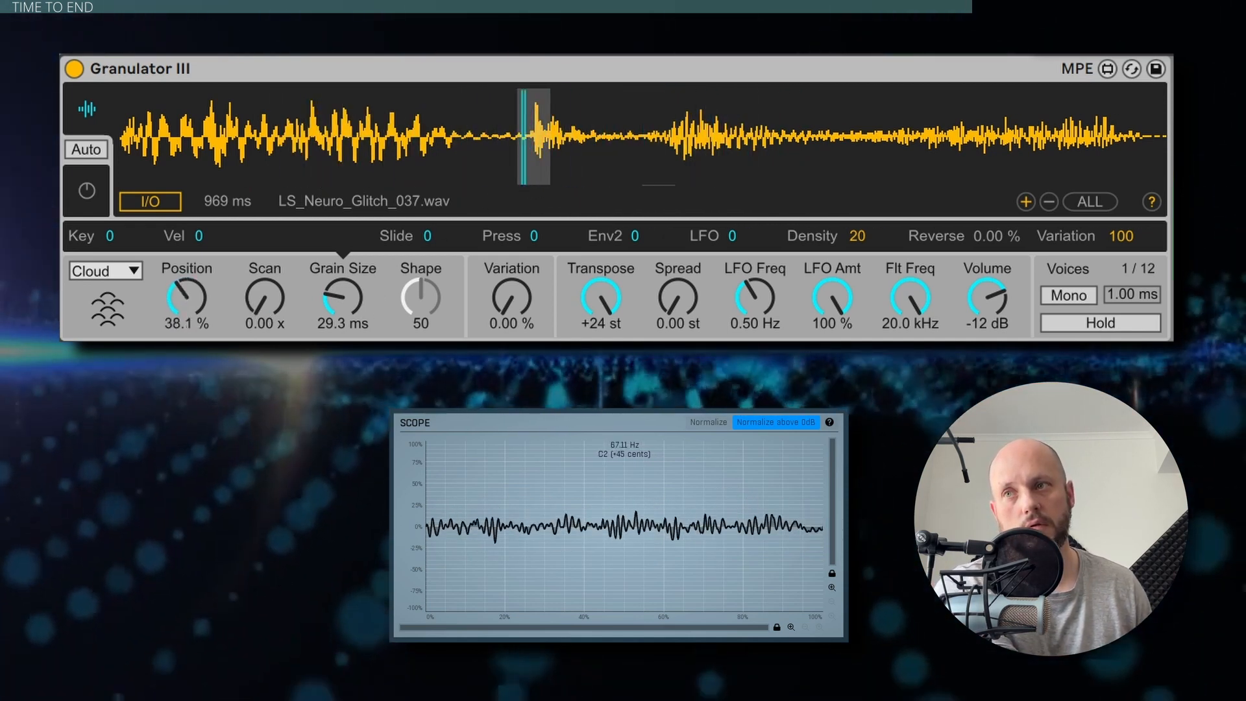
Set the scan speed to 0.02 x and the spread to 12.00 st, and move the playback position to 51.4 %.
mouse_move(265, 297)
mouse_down()
mouse_move(265, 279)
mouse_move(265, 300)
mouse_up()
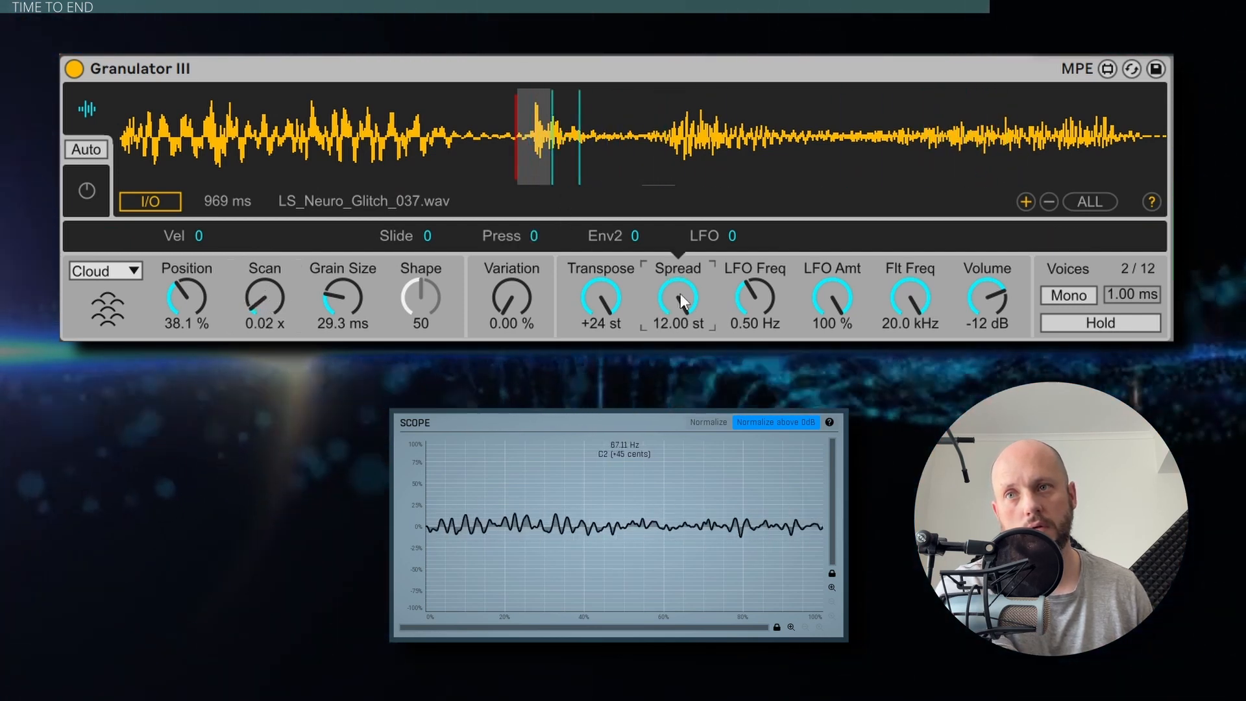
drag(529, 123, 326, 140)
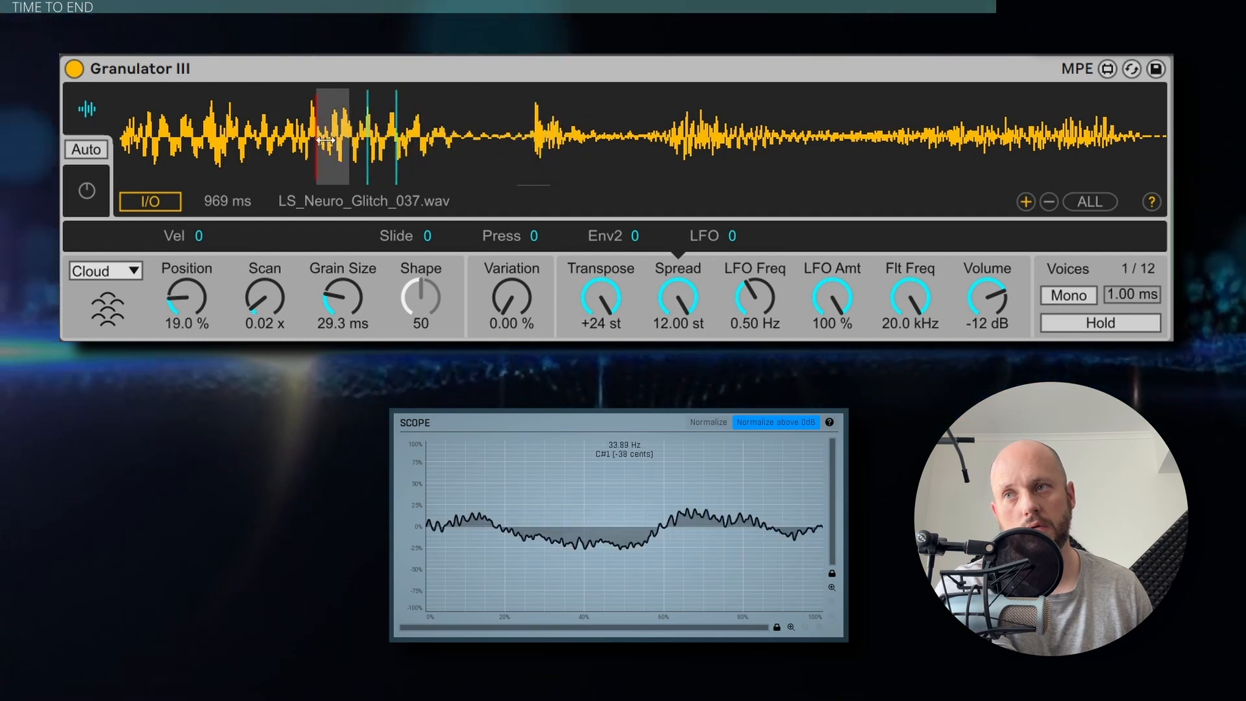
drag(249, 148, 676, 177)
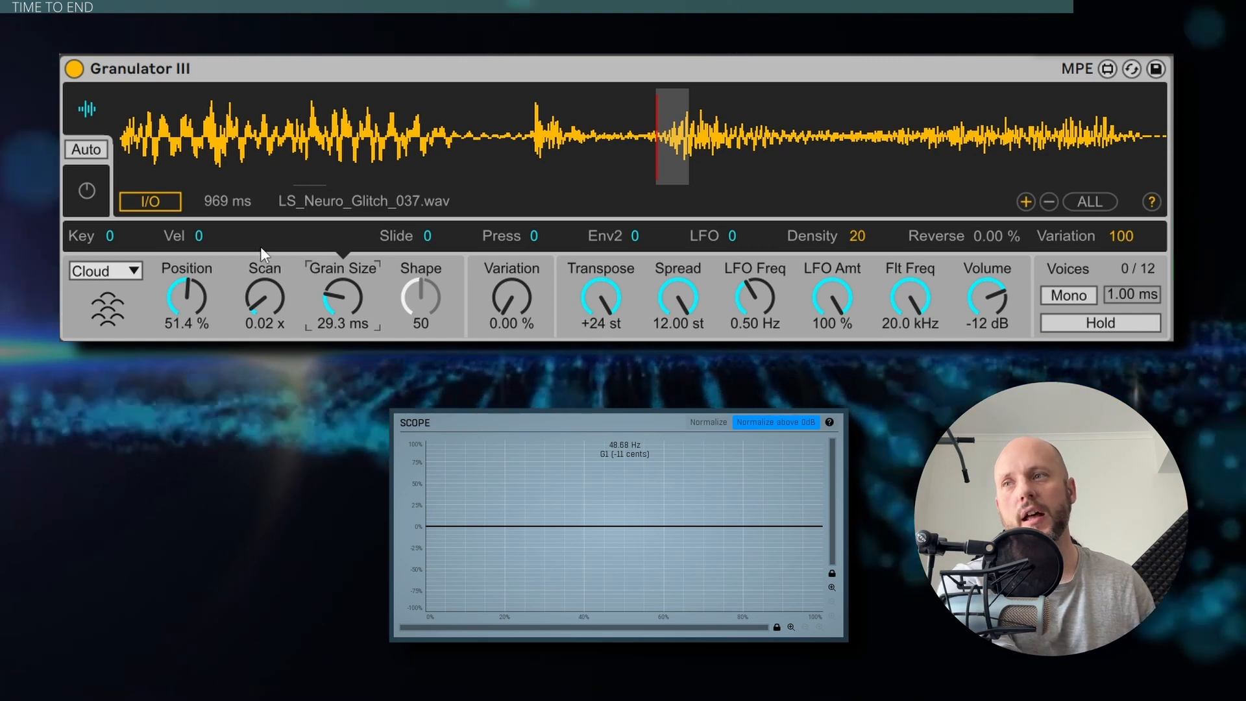
Keep the LP 12 filter, modulate its frequency with the LFO at 100, and lower the filter frequency to 3.17 kHz.
click(97, 183)
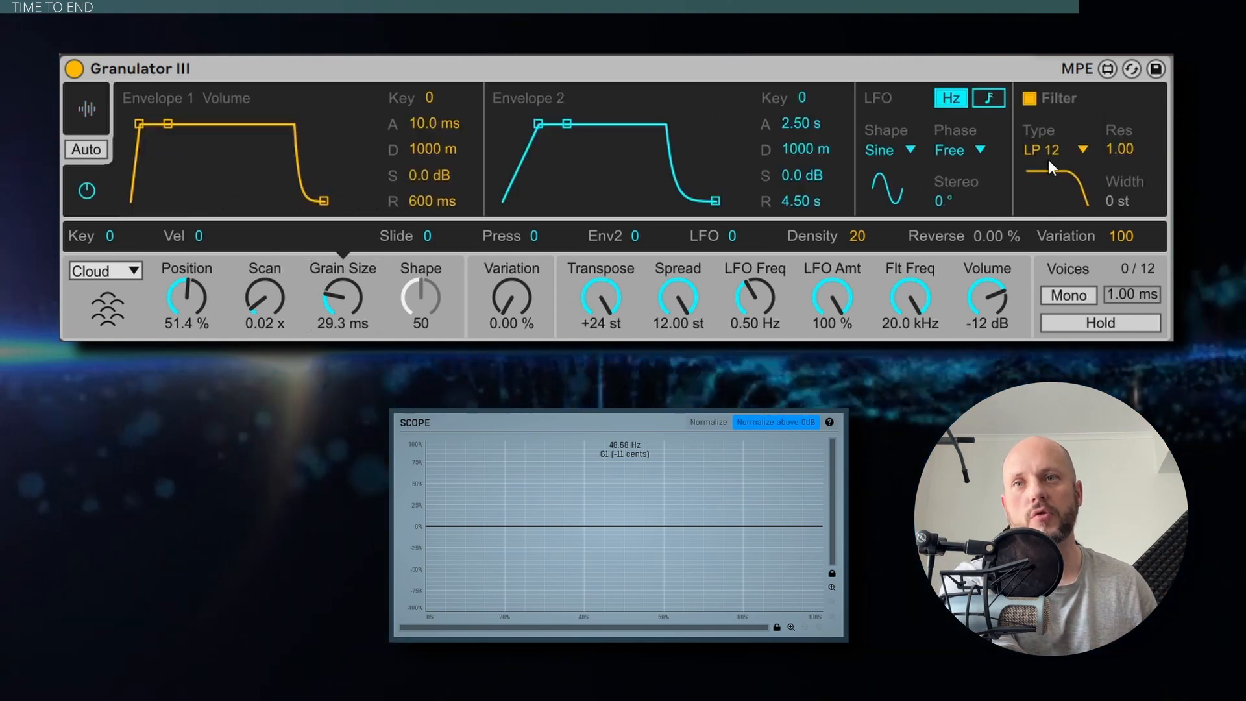
click(1056, 148)
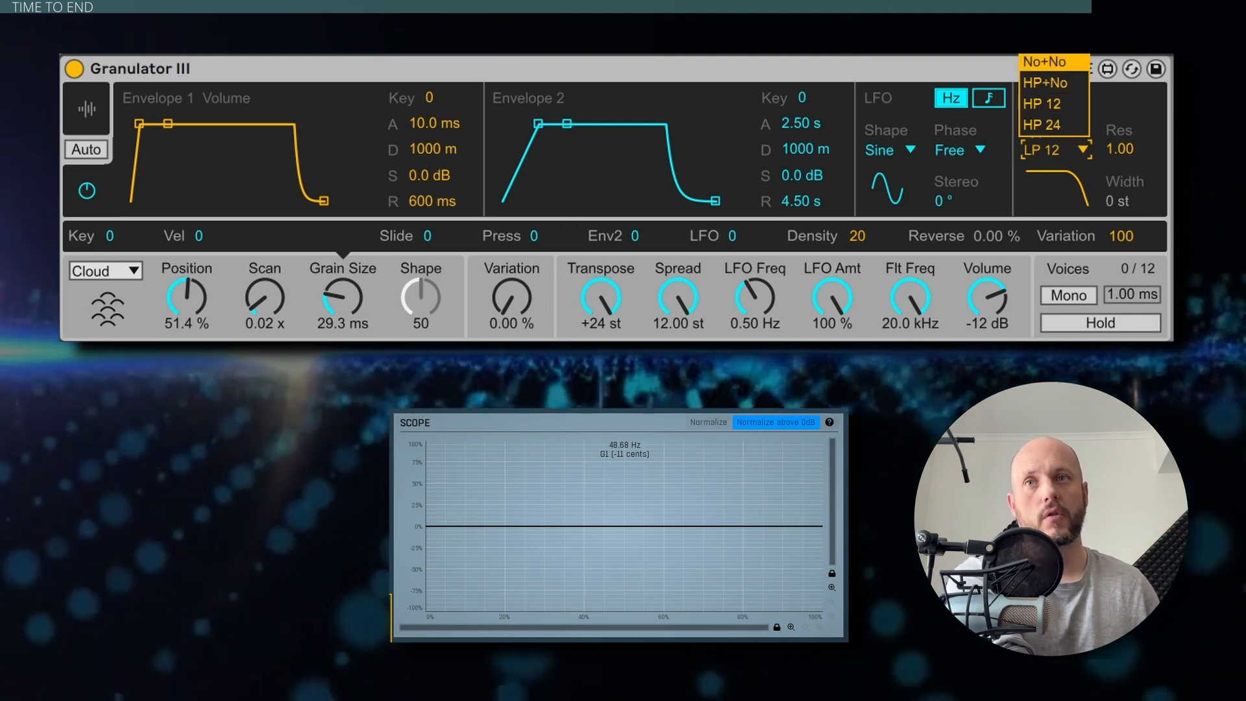
click(1126, 149)
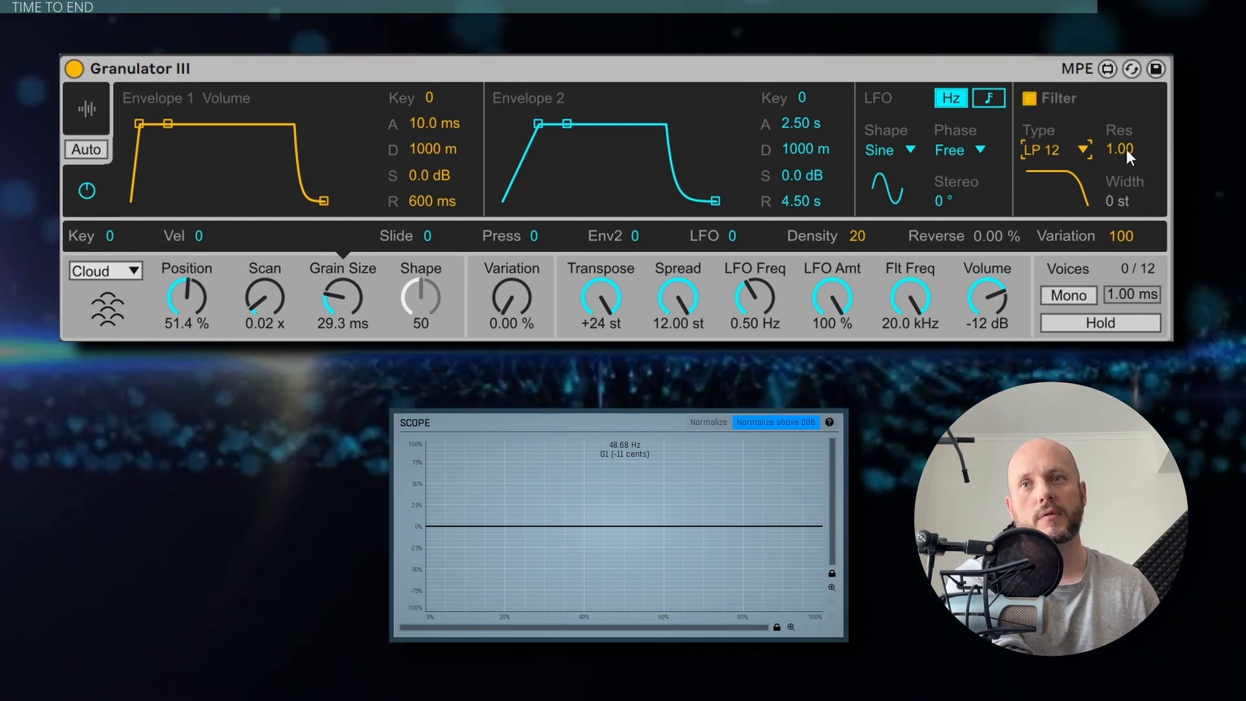
drag(912, 301, 910, 240)
drag(910, 299, 910, 331)
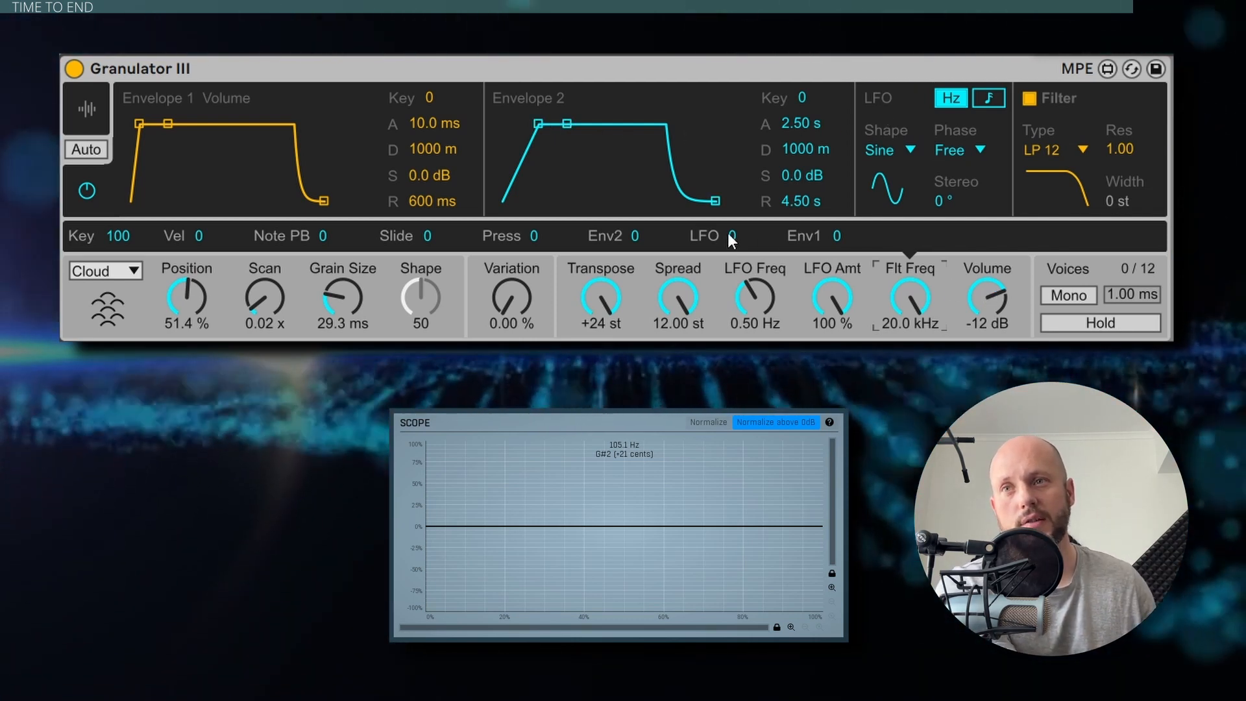
mouse_move(727, 233)
mouse_down()
mouse_move(727, 195)
mouse_move(735, 231)
mouse_up()
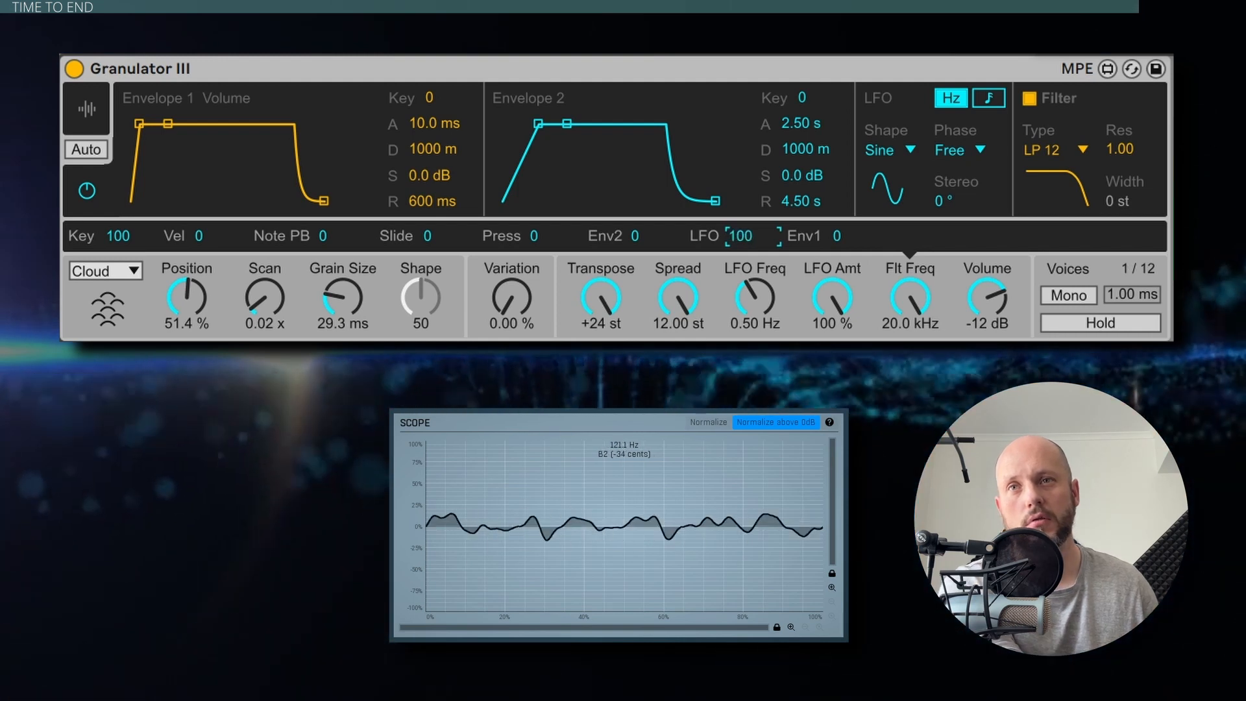
mouse_move(909, 297)
mouse_down()
mouse_move(910, 337)
mouse_move(910, 279)
mouse_up()
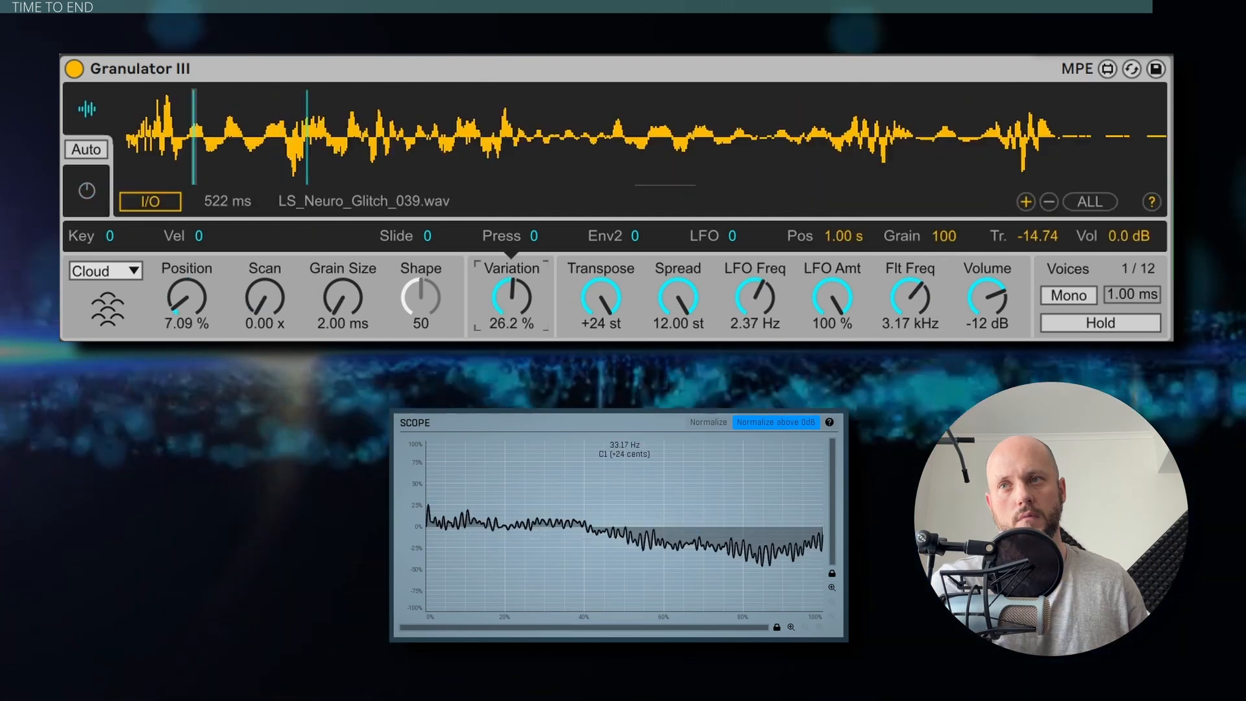
Set the grain variation to 25.4 % and show the envelope, LFO and filter settings.
drag(512, 288, 511, 291)
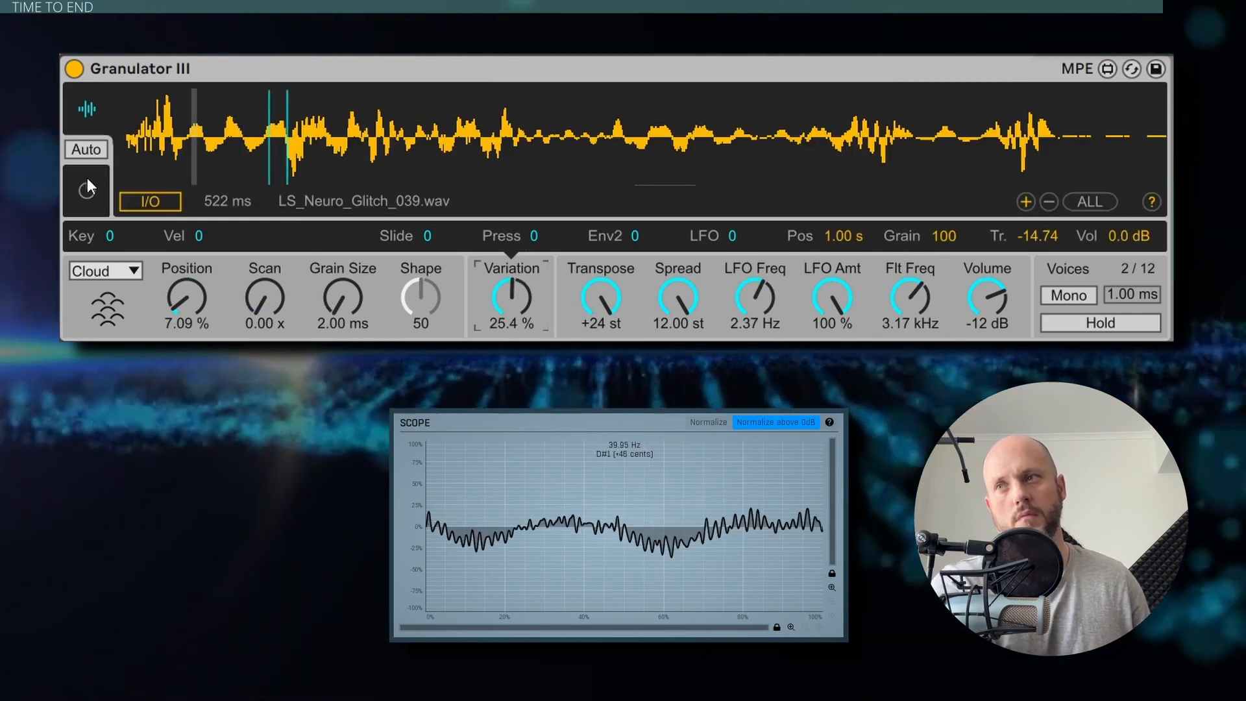
click(87, 189)
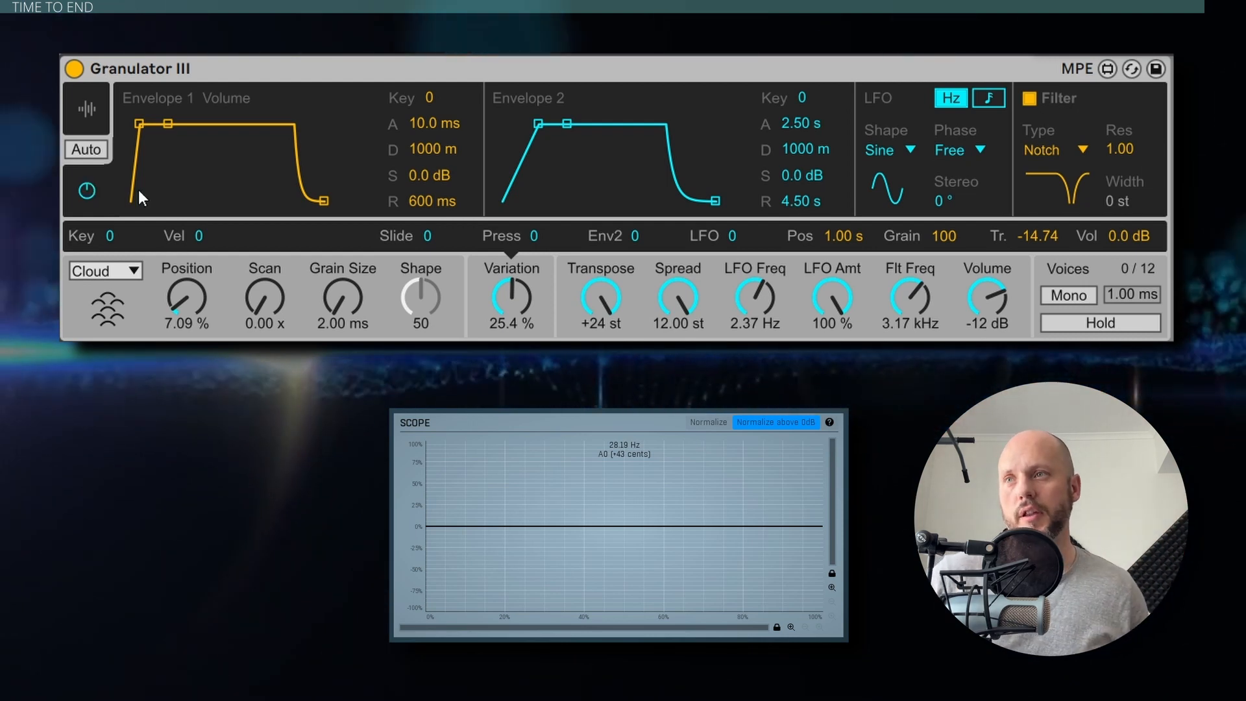
Open the sample capture settings and list the available input sources.
click(151, 202)
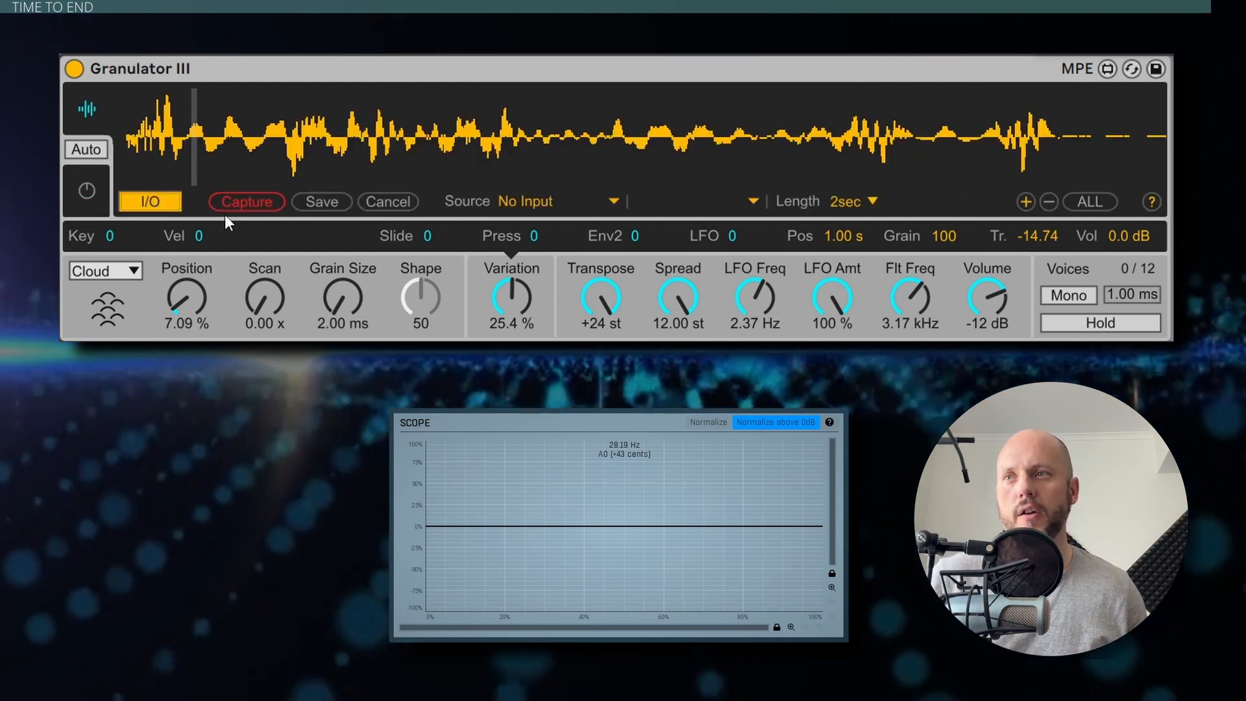
click(558, 202)
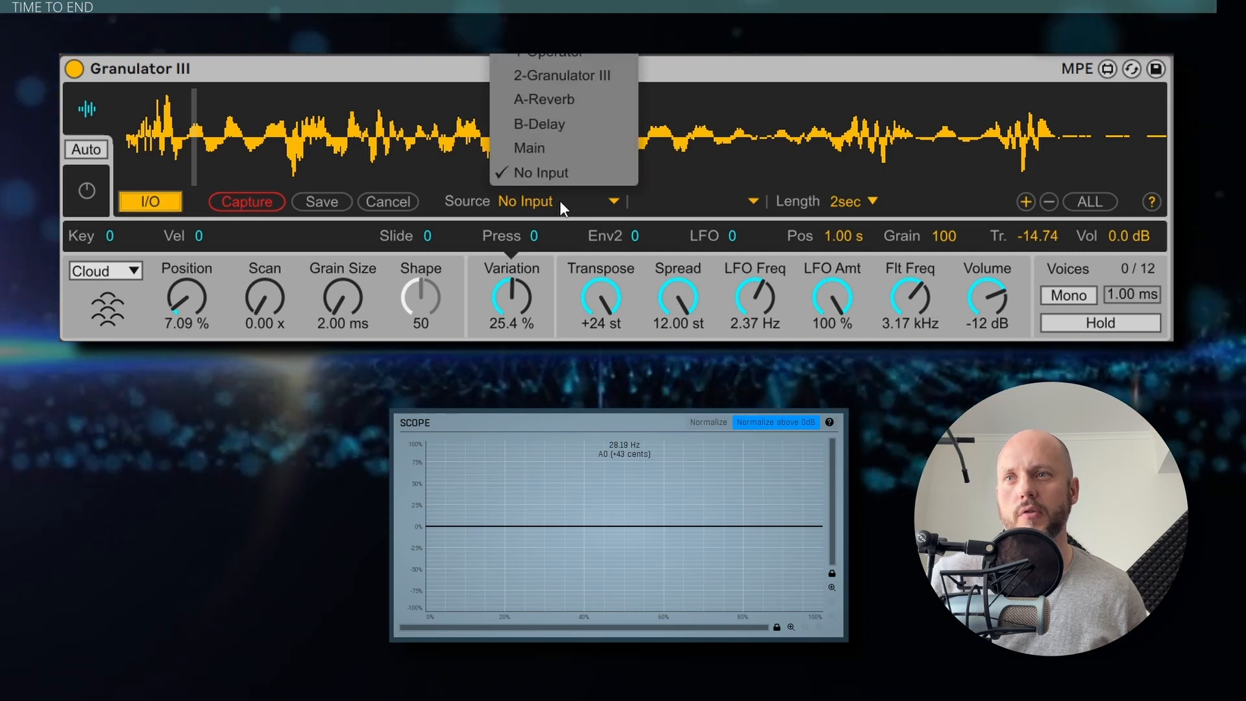